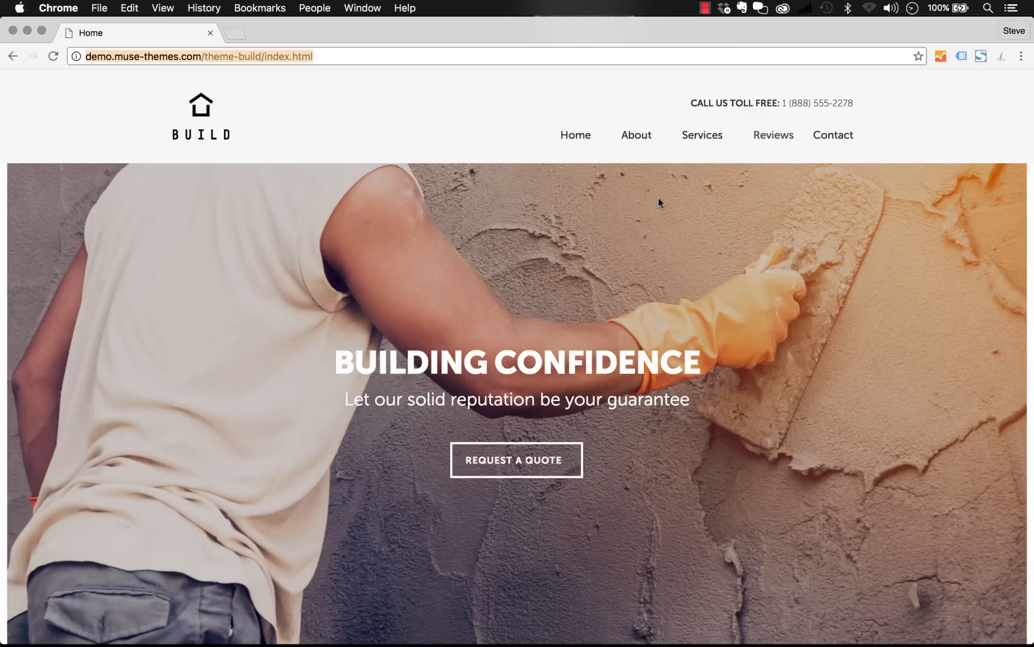
# Examine the demo home page's hero banner and service tabs, viewing Interiors, Exteriors and Large Scale.
pyautogui.scroll(-5, 658, 198)
pyautogui.scroll(-2, 658, 197)
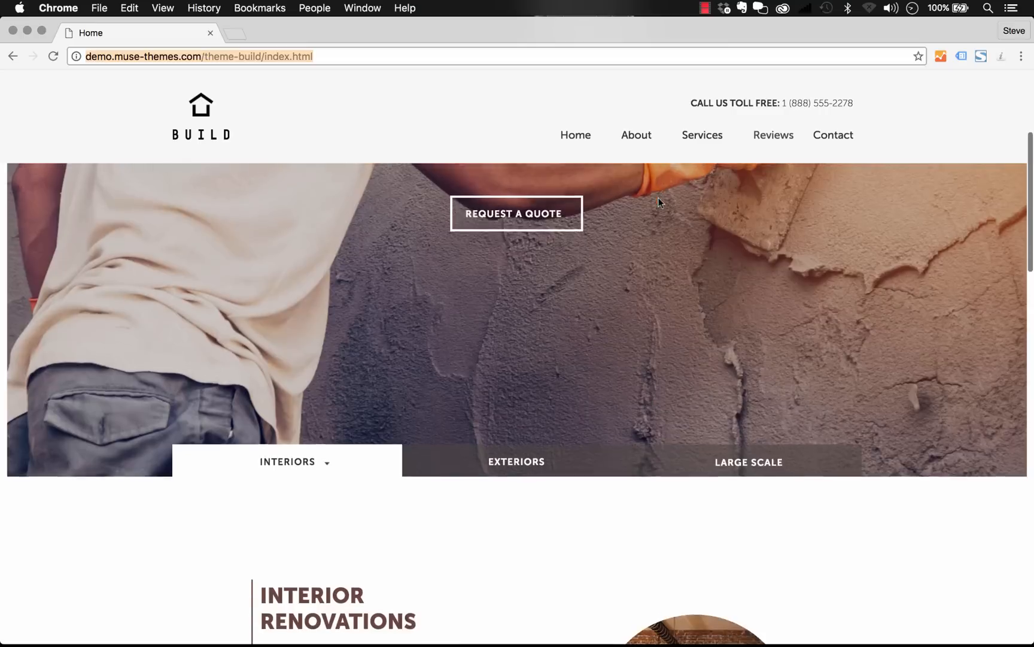
pyautogui.scroll(8, 659, 197)
pyautogui.scroll(-4, 659, 200)
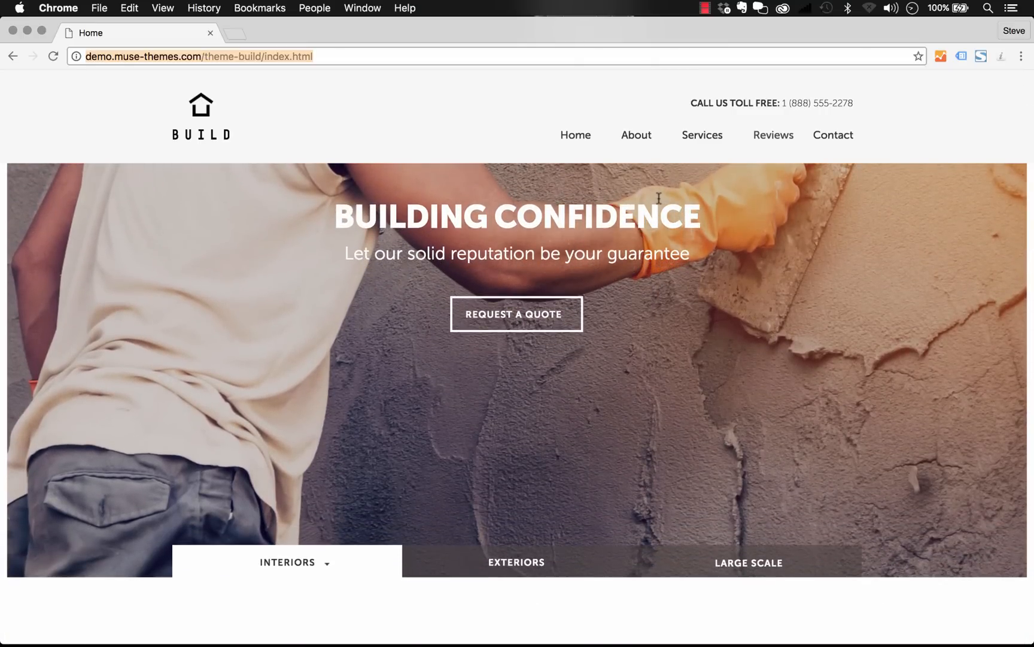
pyautogui.scroll(-2, 659, 198)
pyautogui.scroll(-8, 658, 197)
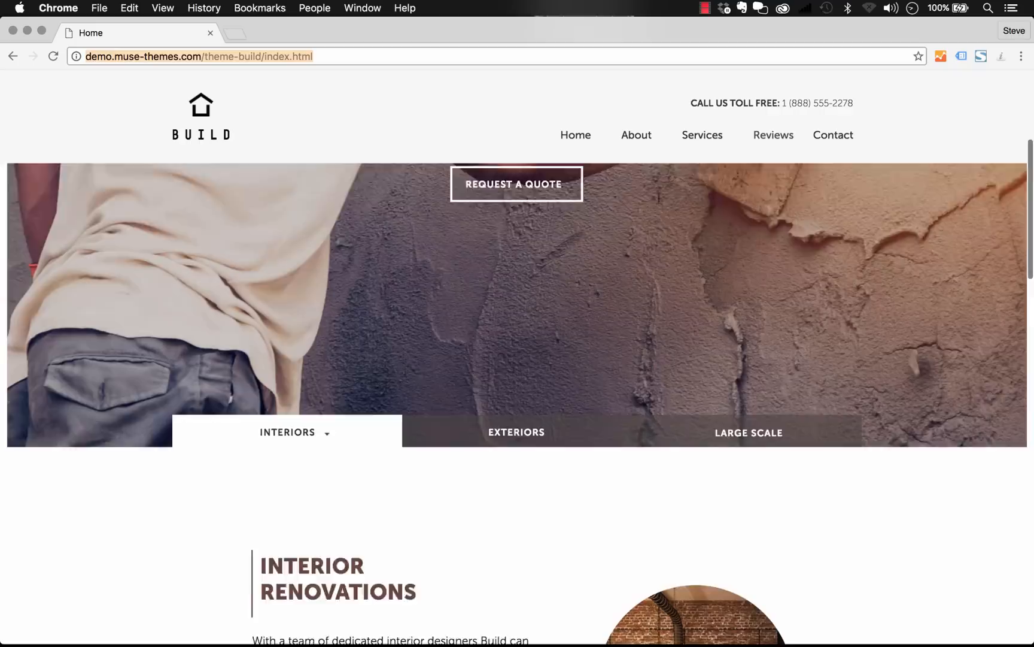
pyautogui.click(560, 240)
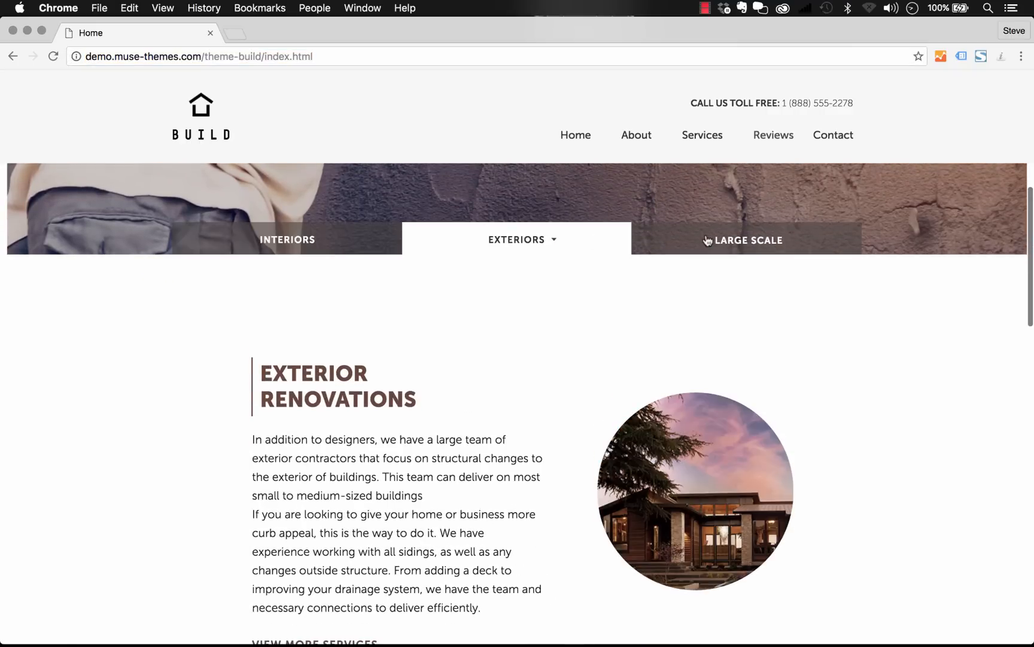
pyautogui.click(707, 240)
# Examine the rest of the demo home page, including the Building Foundations banner and the Residential, Commercial and Other columns.
pyautogui.scroll(-10, 708, 241)
pyautogui.scroll(-18, 707, 240)
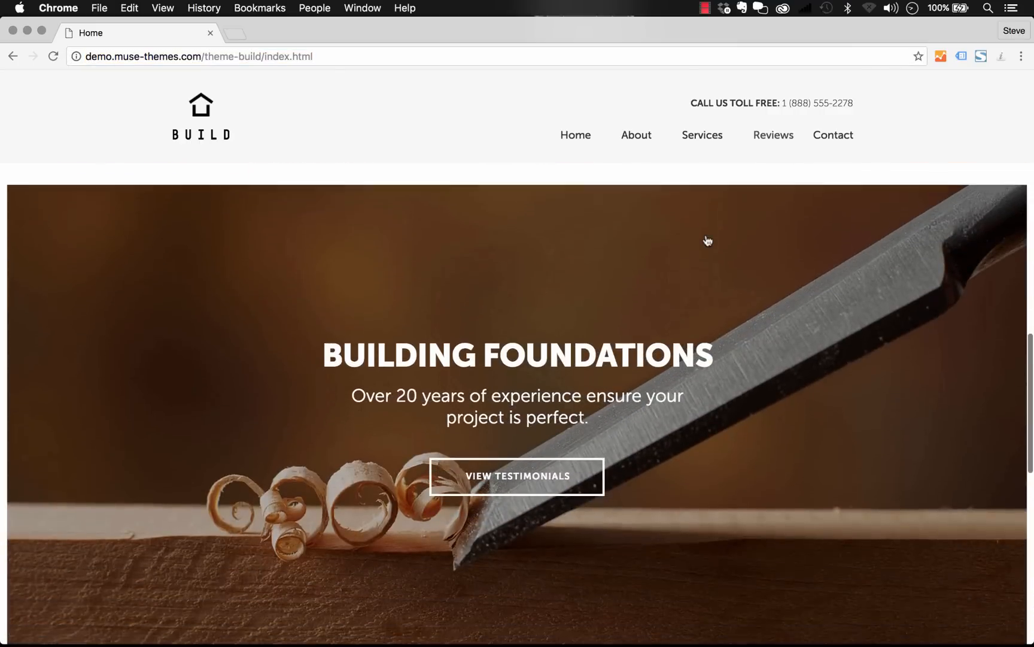
pyautogui.scroll(-4, 706, 235)
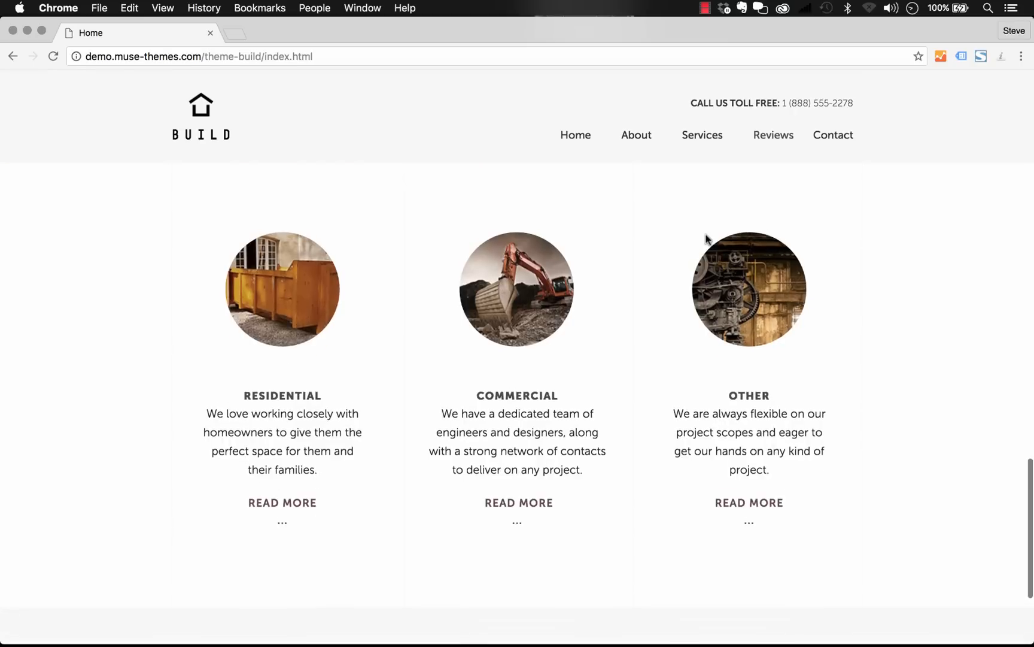
pyautogui.moveTo(1030, 310); pyautogui.dragTo(1031, 384)
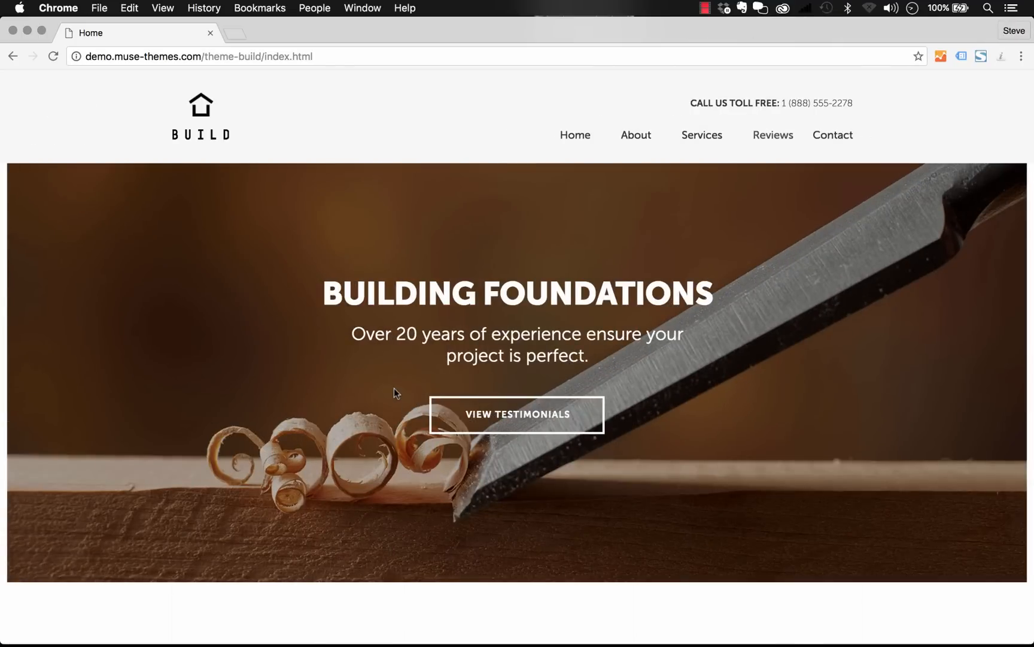
# Switch to Finder and look over the theme's Distro folder, including Build.muse and the MuseThemes template PDF.
pyautogui.click(235, 634)
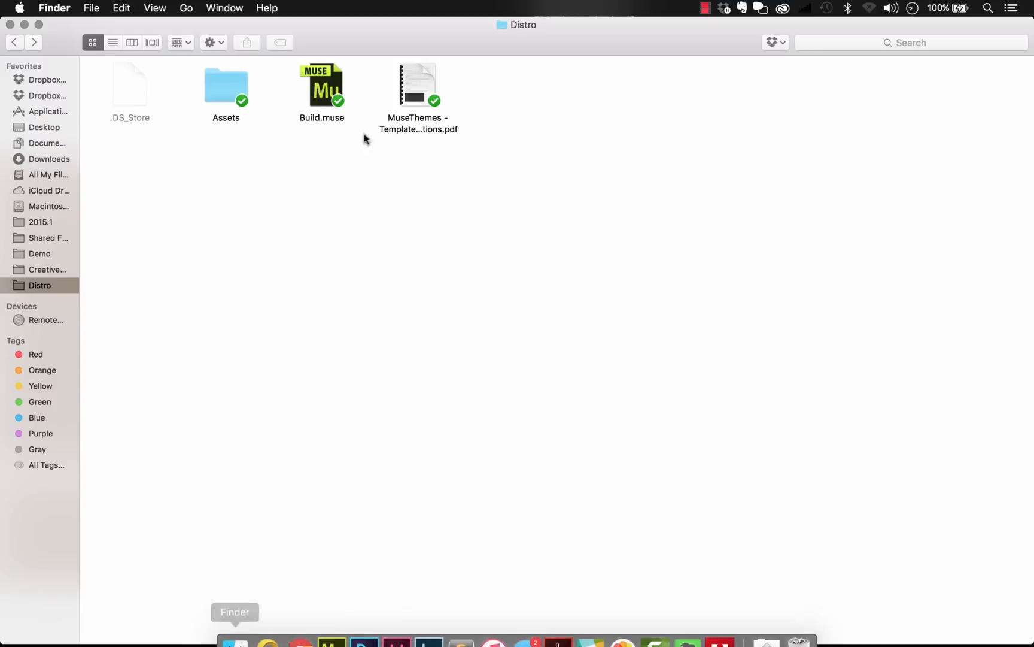
pyautogui.click(323, 96)
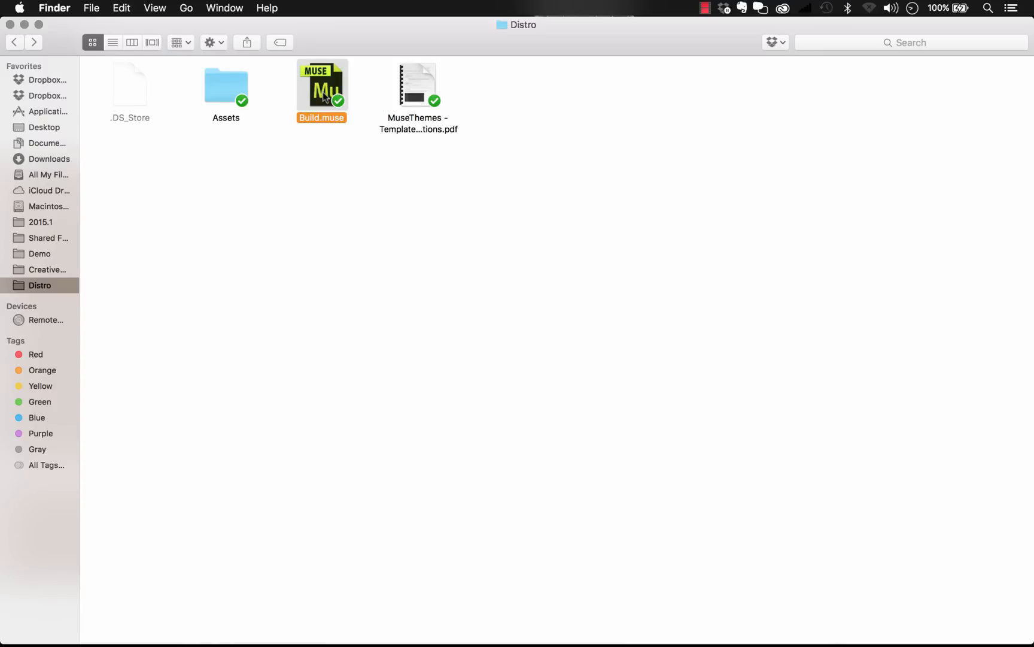
pyautogui.click(431, 89)
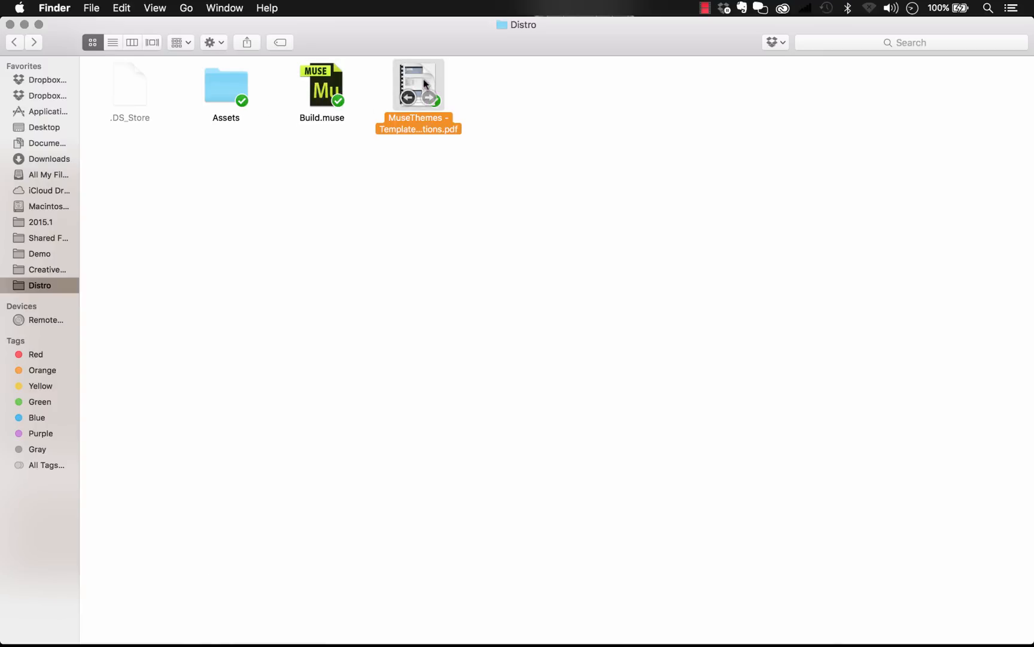
pyautogui.click(333, 207)
# Open the Assets folder and preview its images one by one from about-avatar.jpg through home-hero.jpg.
pyautogui.doubleClick(226, 88)
pyautogui.click(131, 92)
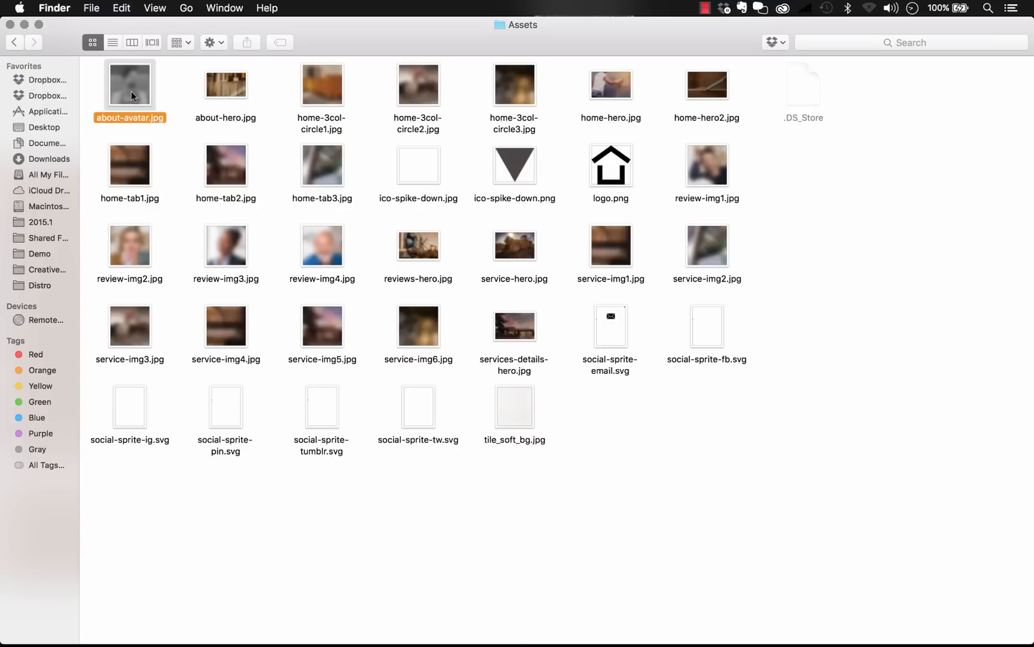
pyautogui.press('space')
pyautogui.press('Right')
pyautogui.press('Right')
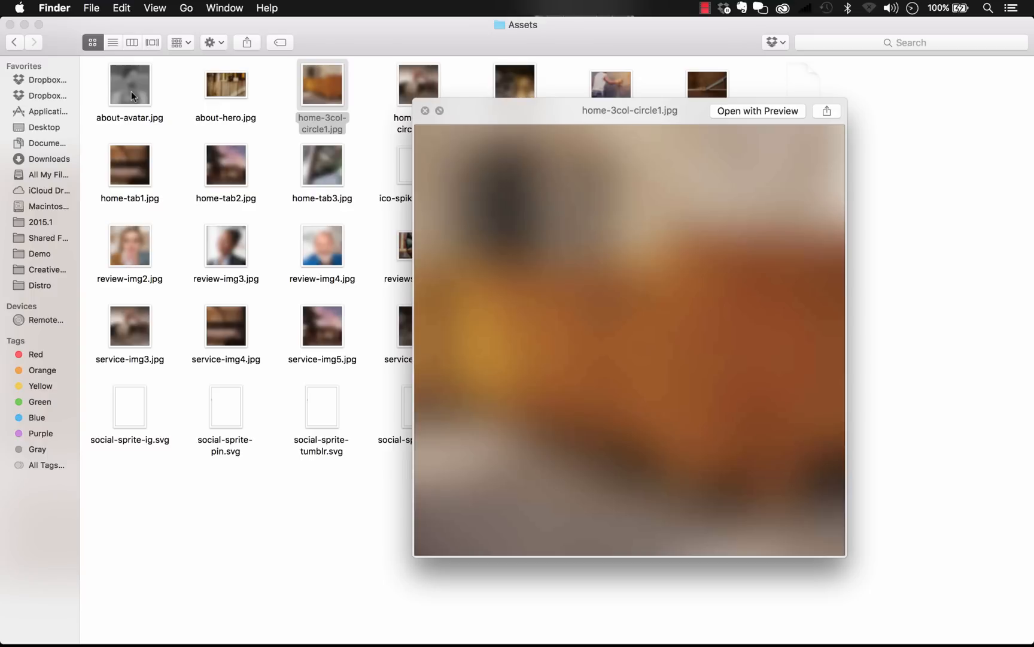
pyautogui.press('Right')
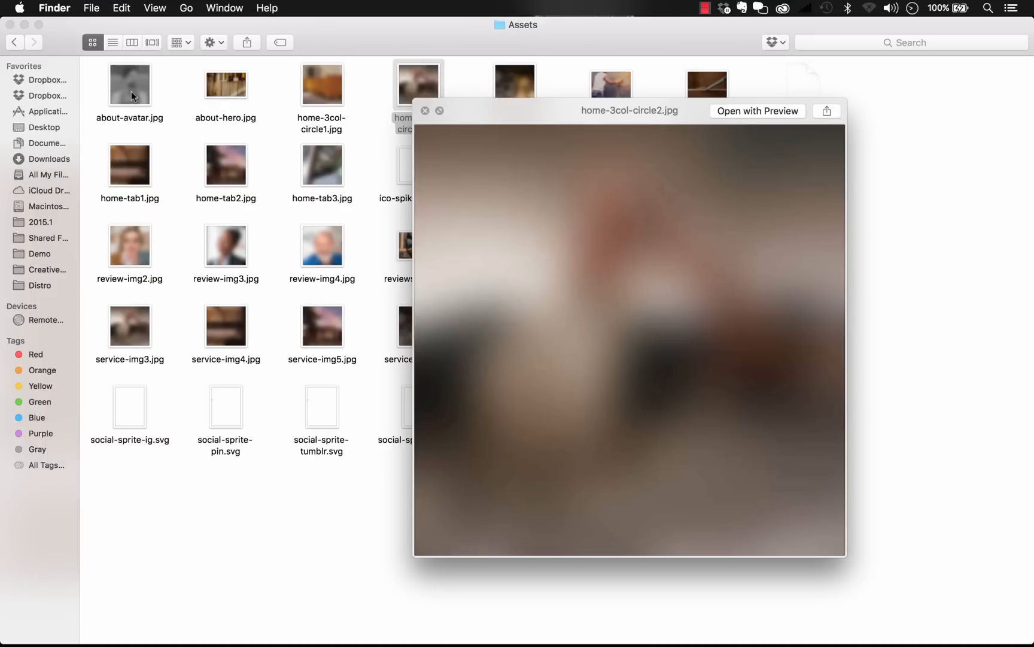
pyautogui.press('Right')
pyautogui.press('Right')
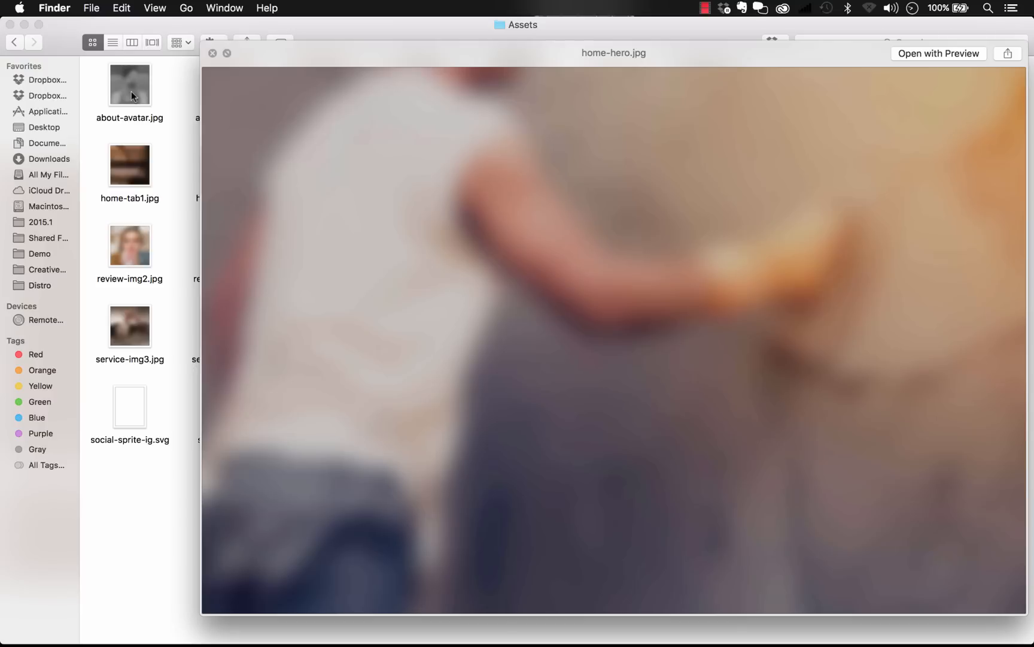
pyautogui.press('space')
# Return to the Distro folder, open Build.muse in Adobe Muse CC and look over the site plan.
pyautogui.click(20, 42)
pyautogui.doubleClick(339, 91)
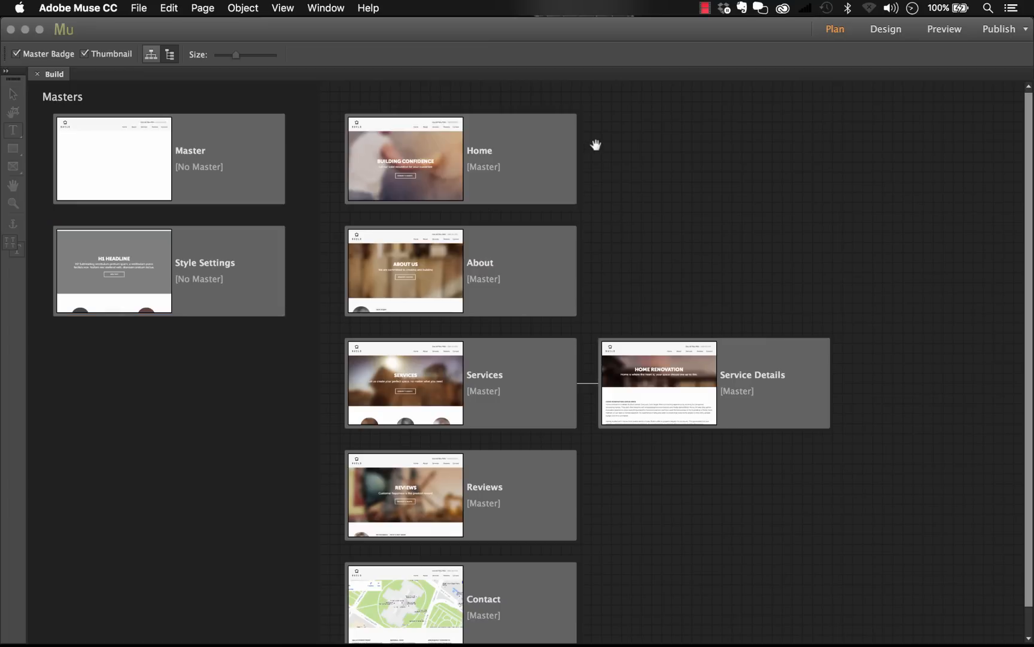
pyautogui.scroll(-2, 596, 145)
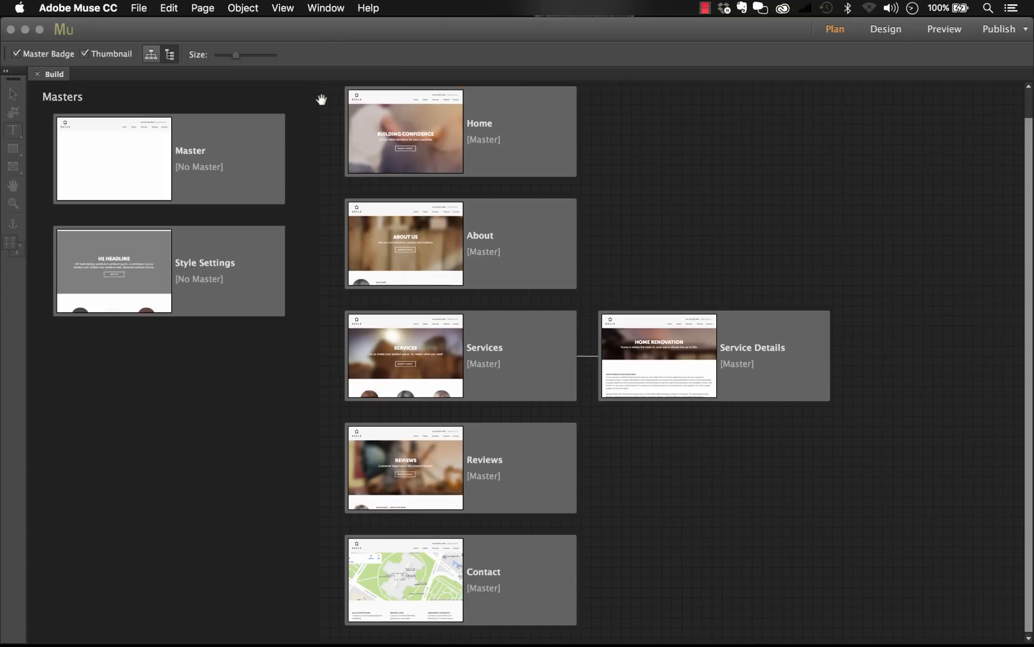
# Open the Master page for design and switch to its 1200 breakpoint.
pyautogui.doubleClick(248, 133)
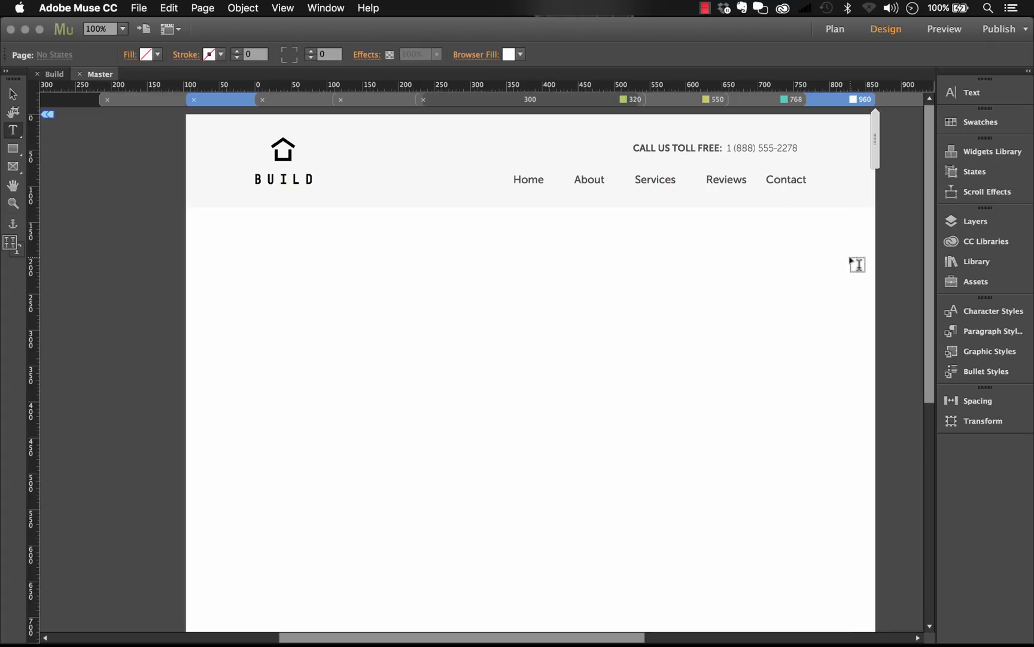
pyautogui.hscroll(4, 768, 259)
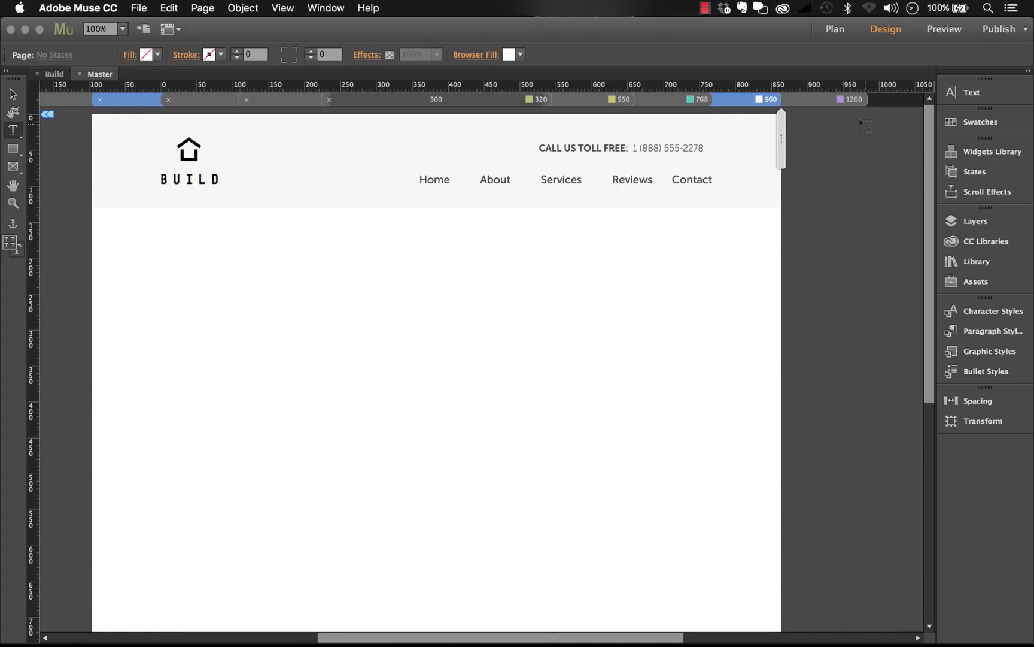
pyautogui.click(841, 101)
pyautogui.moveTo(561, 272); pyautogui.dragTo(586, 273)
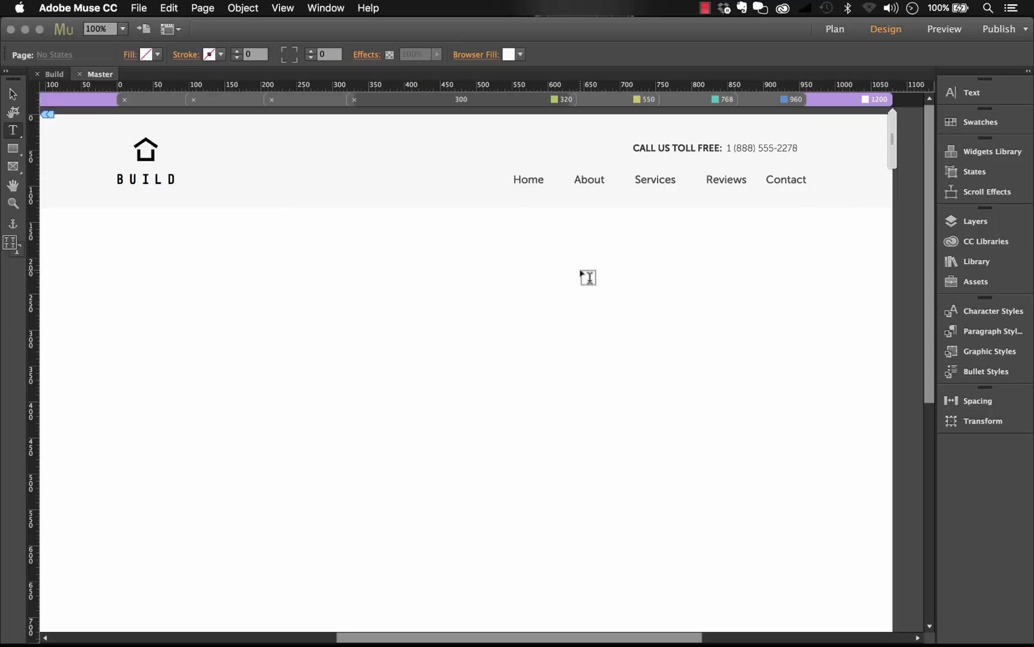
# Inspect the 1200 breakpoint's properties and its fixed and fluid width options without changing anything.
pyautogui.rightClick(825, 103)
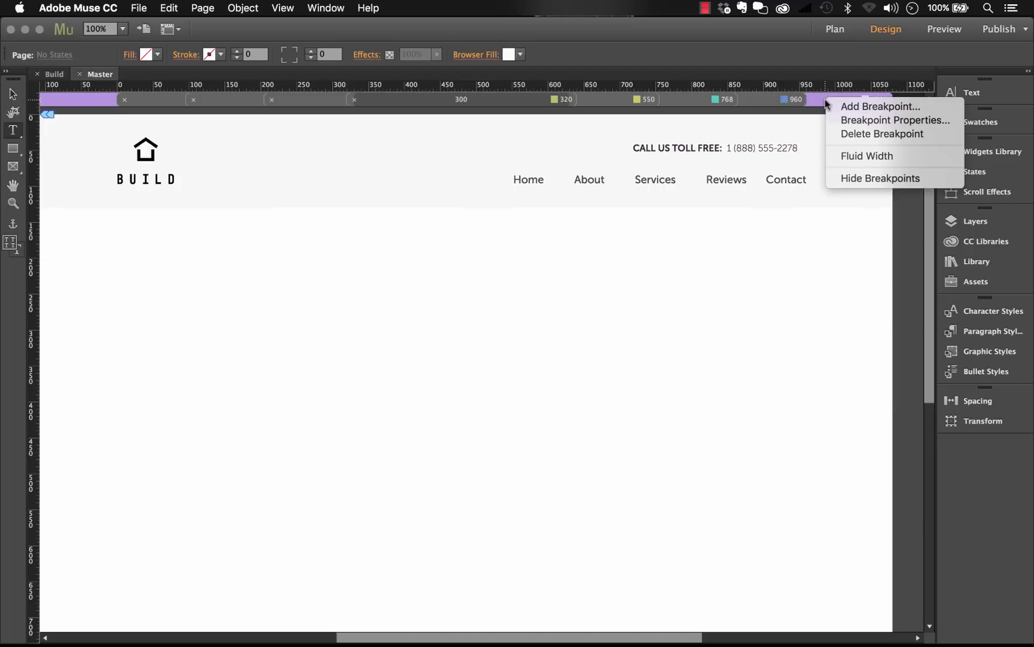
pyautogui.click(864, 121)
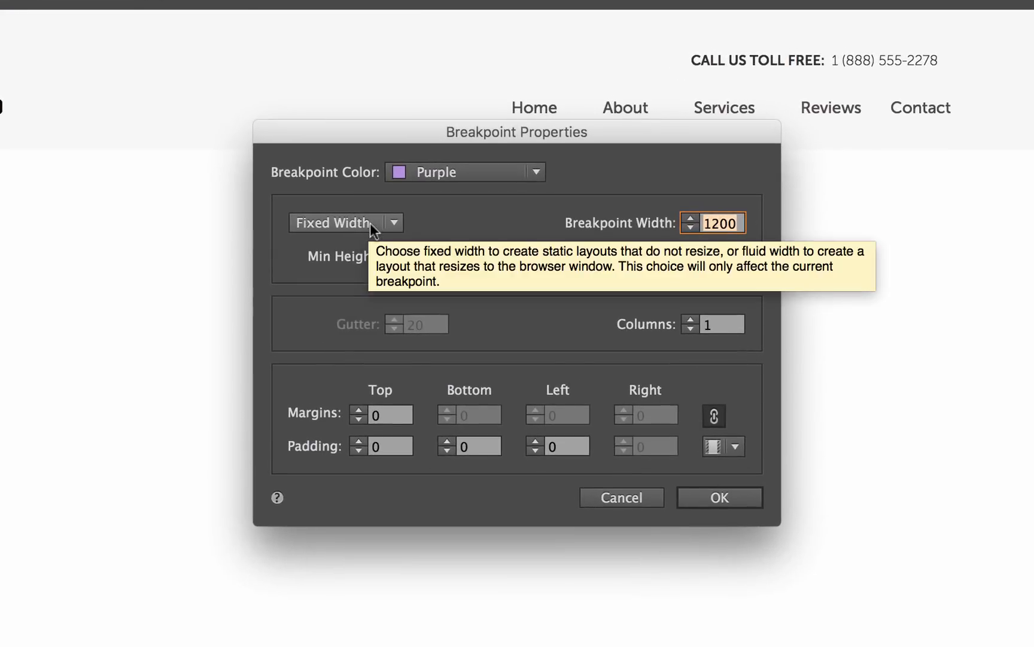
pyautogui.click(387, 226)
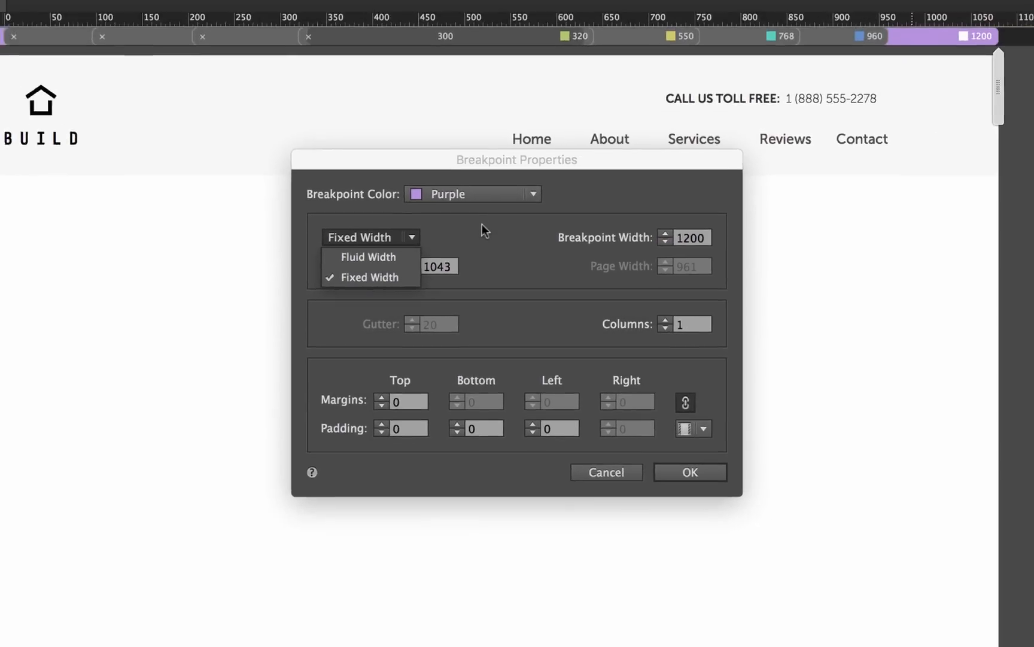
pyautogui.click(478, 213)
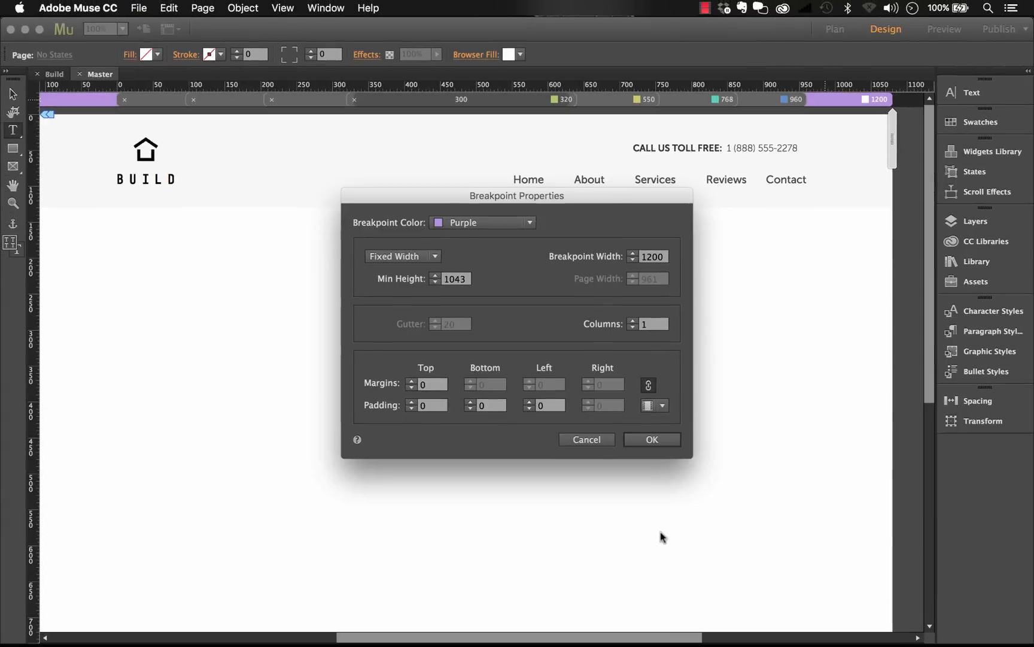
pyautogui.click(622, 497)
# Activate the Selection tool, switch the Master page to the 960 breakpoint and show the guides.
pyautogui.click(13, 96)
pyautogui.moveTo(402, 293)
pyautogui.mouseDown()
pyautogui.moveTo(427, 293)
pyautogui.moveTo(410, 291)
pyautogui.mouseUp()
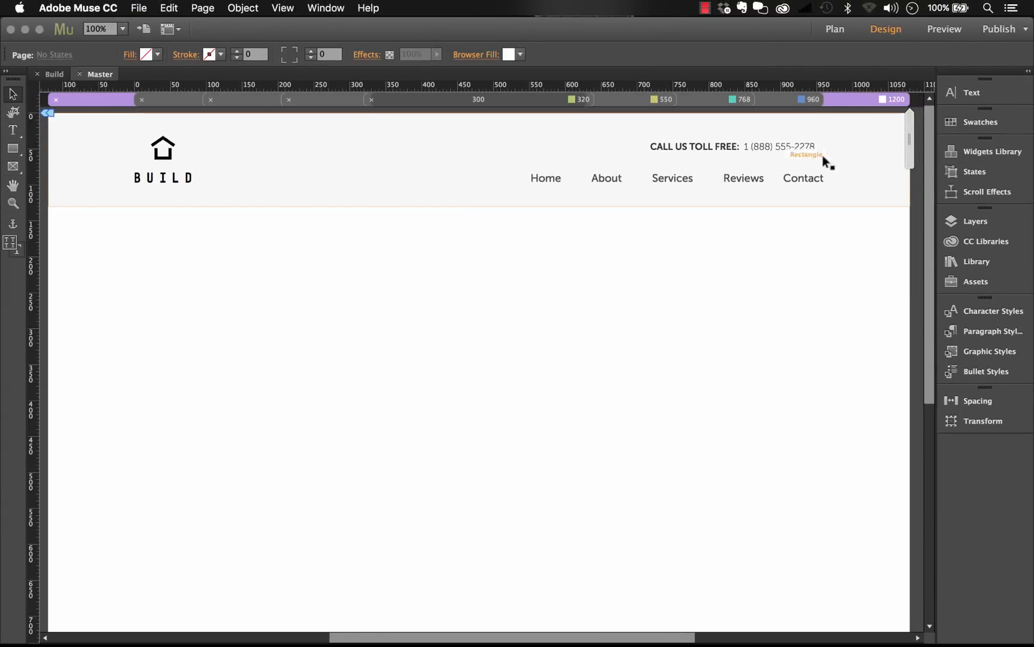
pyautogui.click(809, 100)
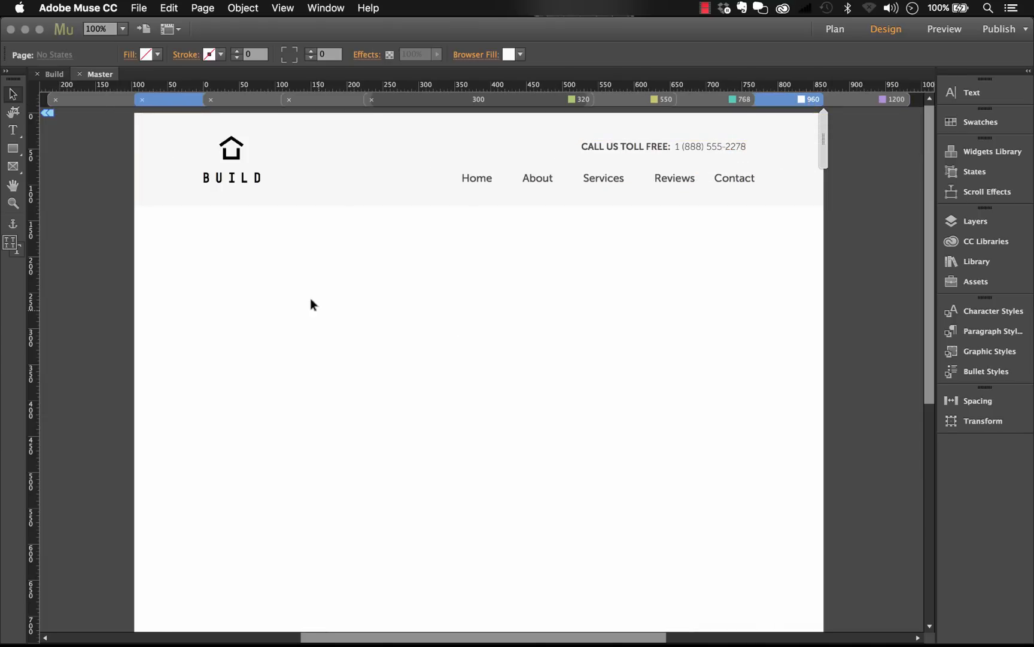
pyautogui.click(284, 8)
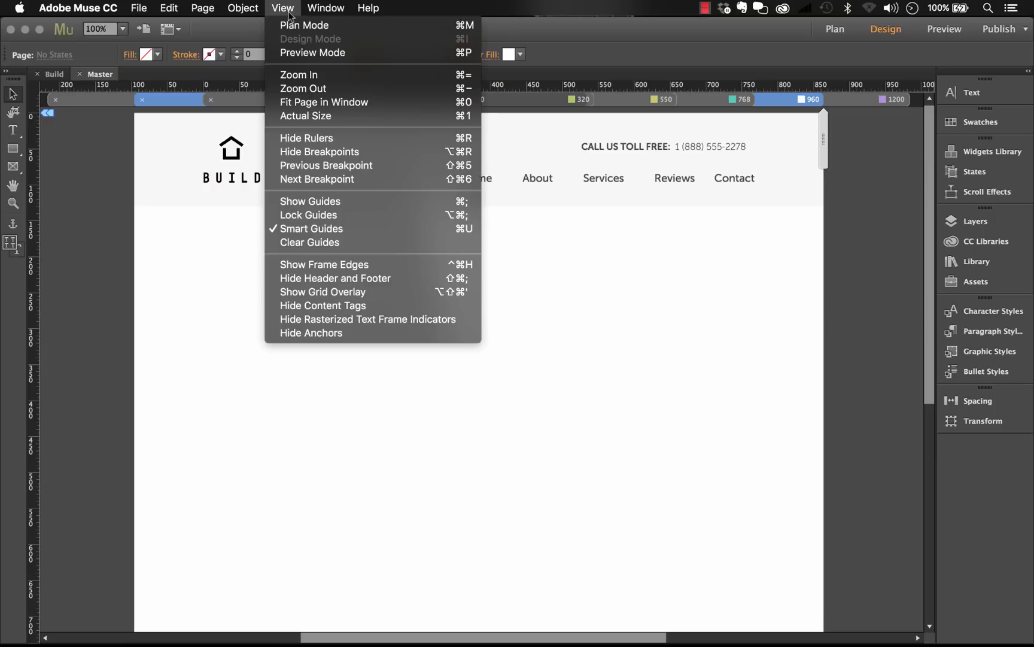
pyautogui.click(311, 203)
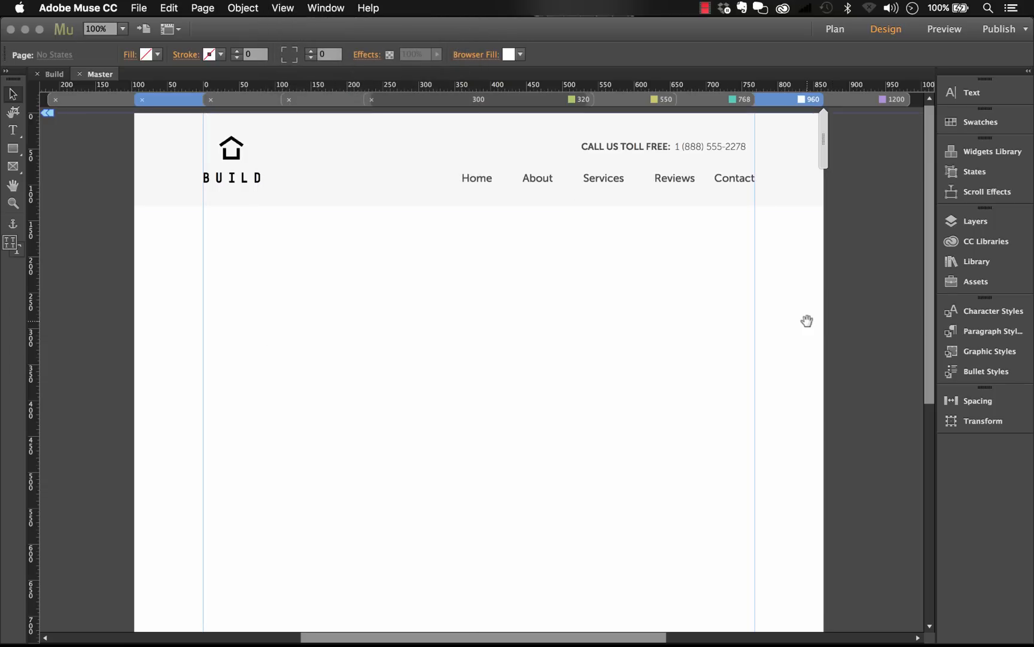
pyautogui.moveTo(806, 321); pyautogui.dragTo(792, 321)
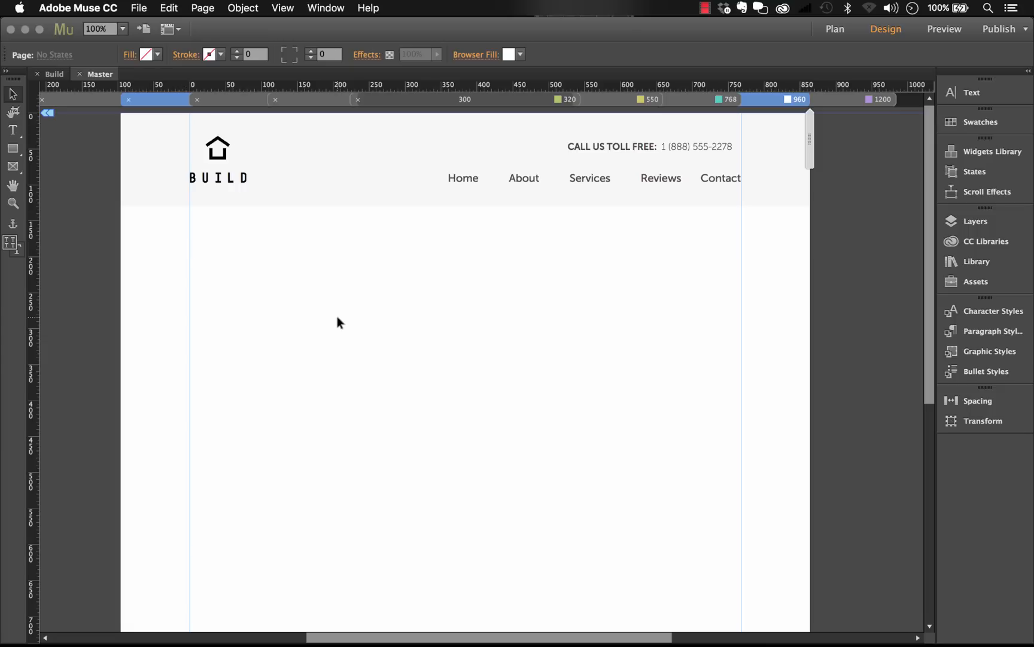
# Compare the Master page layout at the 1200, 768 and 550 breakpoints, including the footer at 550.
pyautogui.click(827, 101)
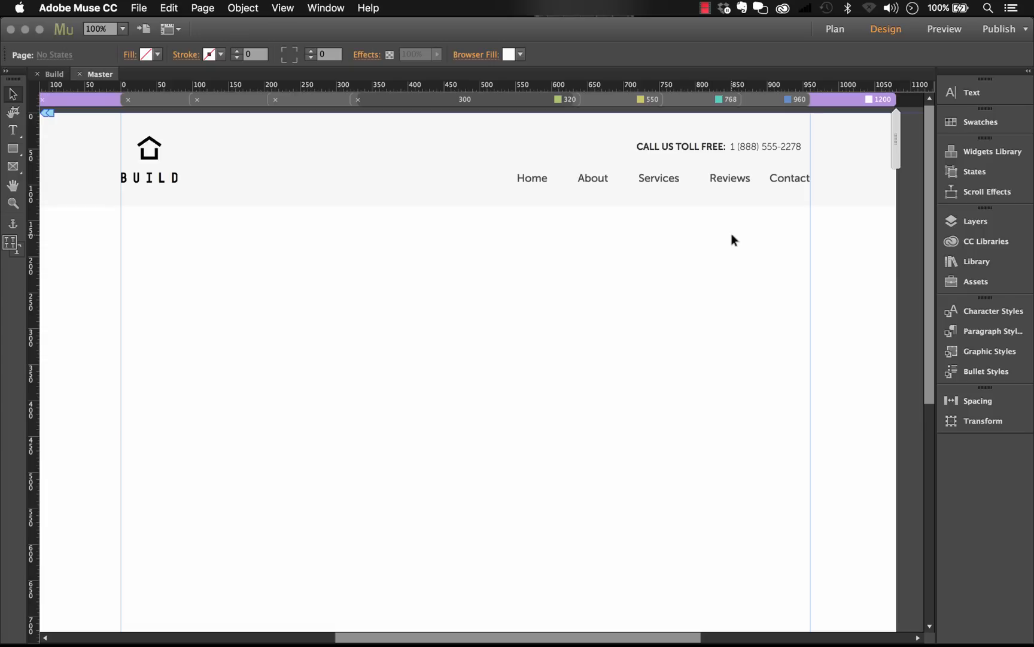
pyautogui.click(722, 100)
pyautogui.click(642, 99)
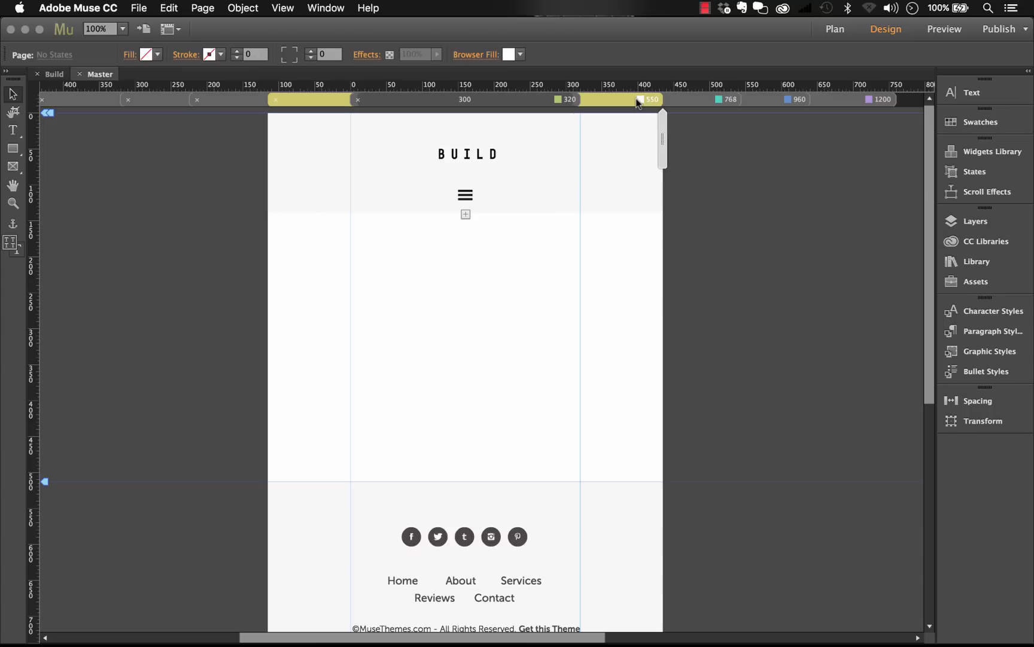
pyautogui.scroll(-5, 506, 263)
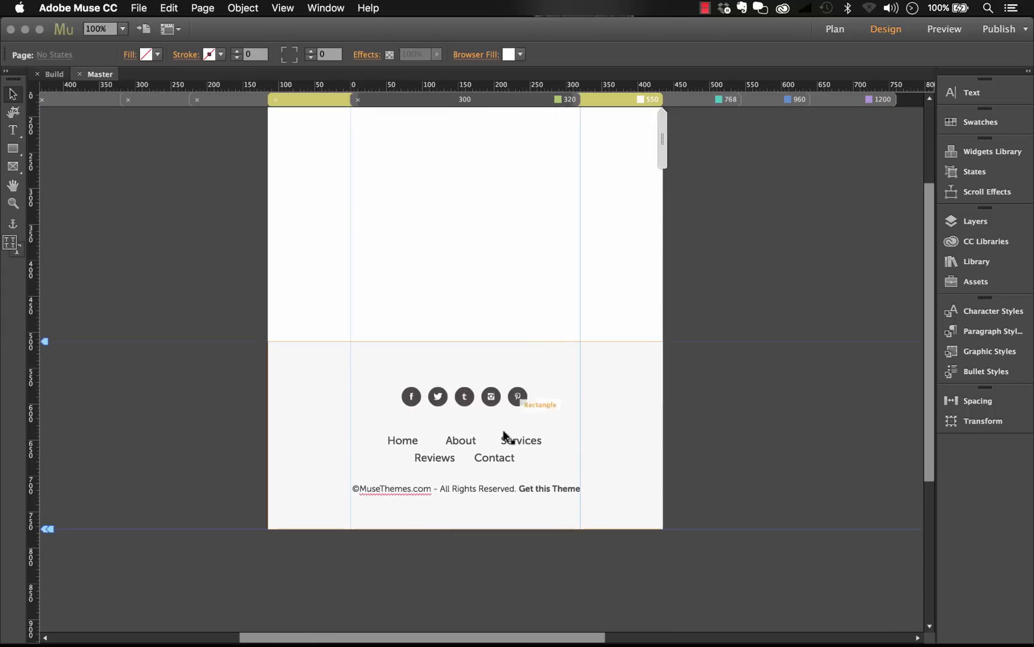
# Switch to the 320 breakpoint, review its footer and expand the header's hamburger accordion menu.
pyautogui.click(548, 101)
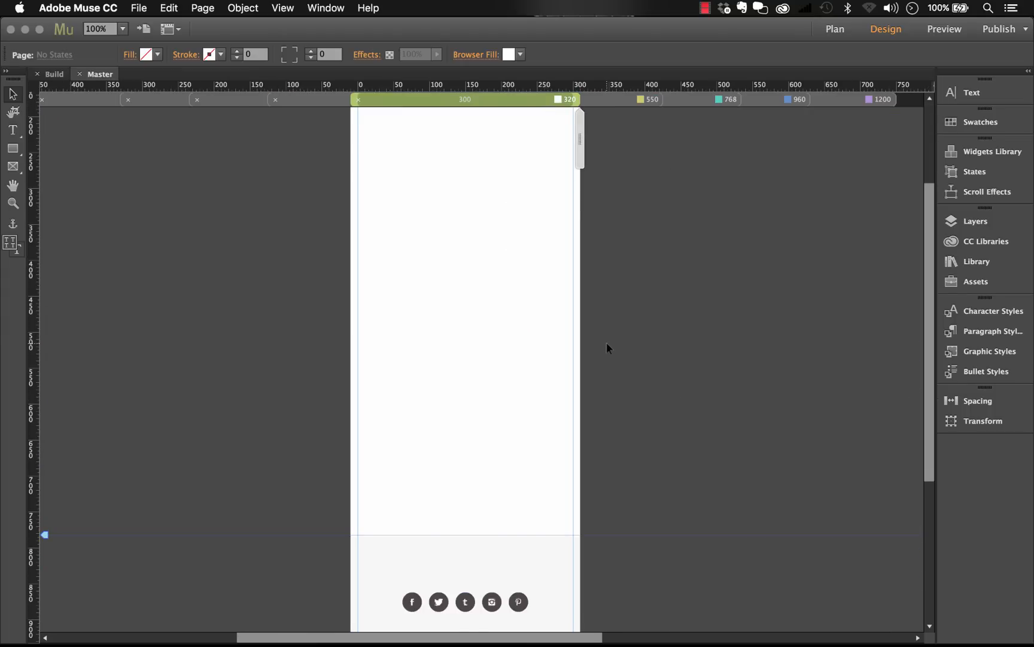
pyautogui.scroll(-6, 607, 342)
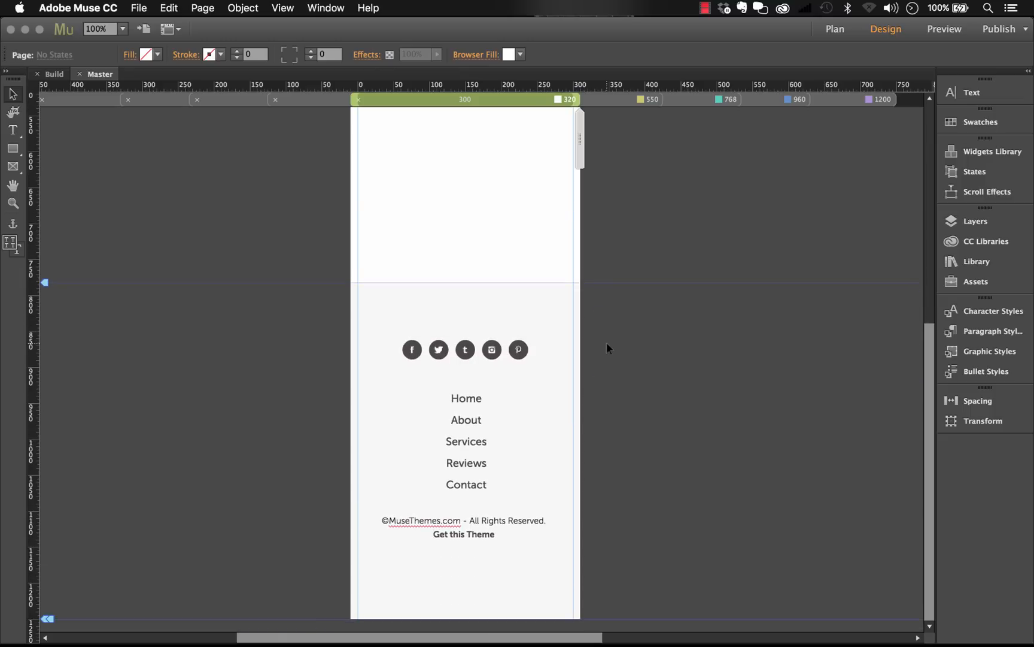
pyautogui.scroll(10, 606, 347)
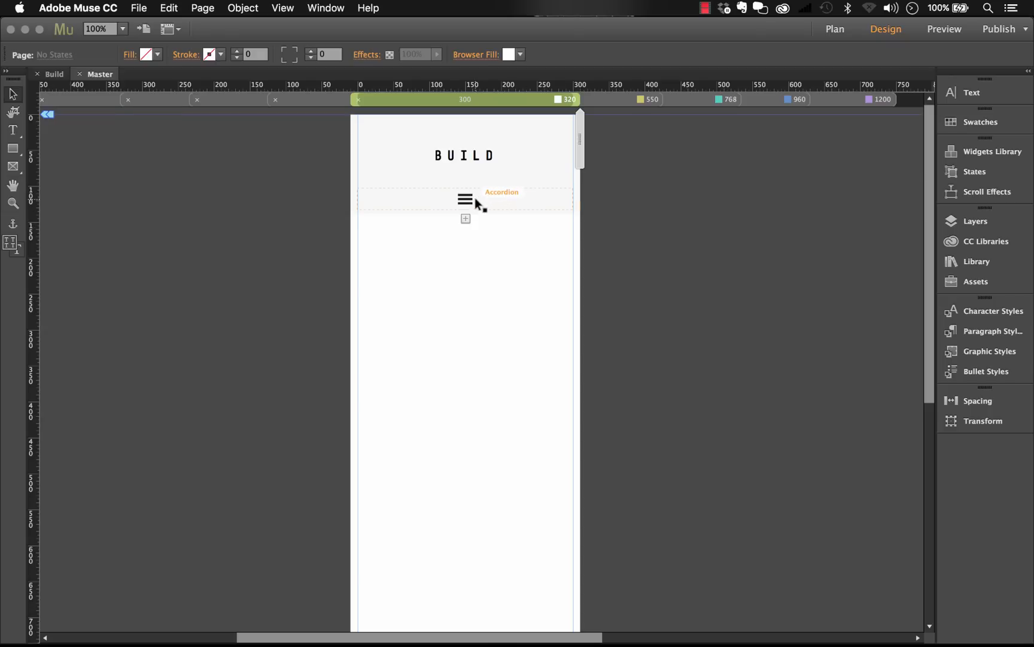
pyautogui.click(503, 203)
pyautogui.click(499, 204)
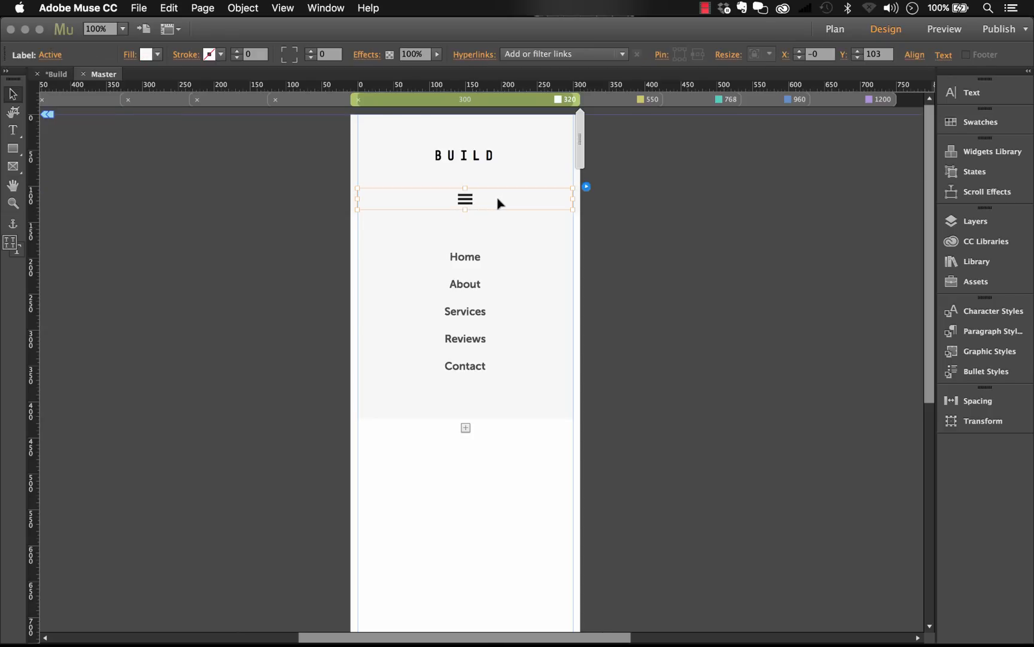
# Return the Master page to the 1200 breakpoint and open the Home page from the site plan.
pyautogui.click(858, 96)
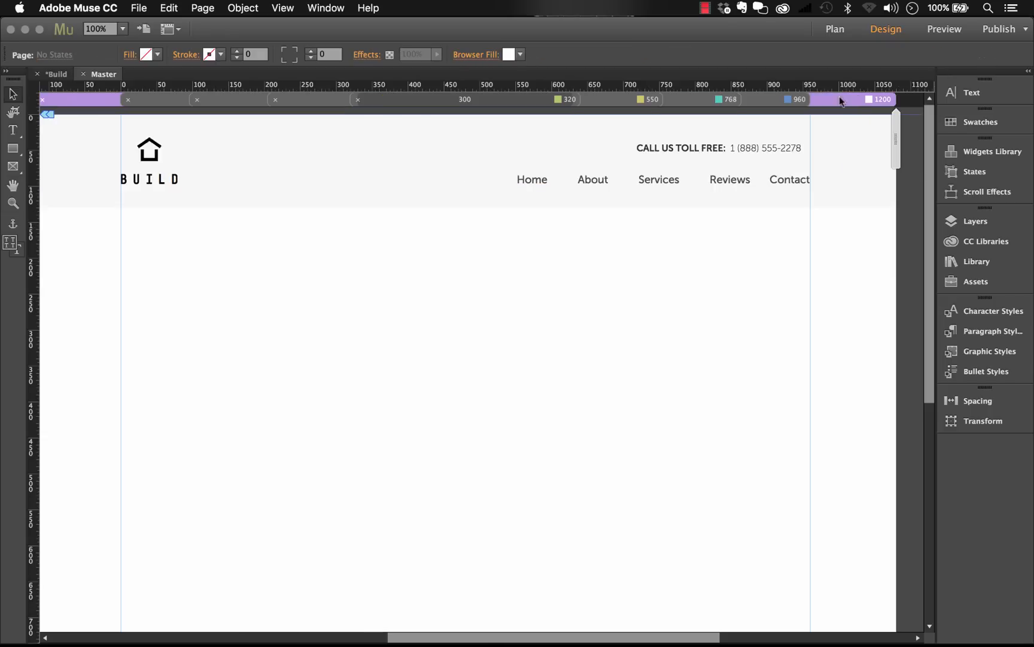
pyautogui.click(56, 74)
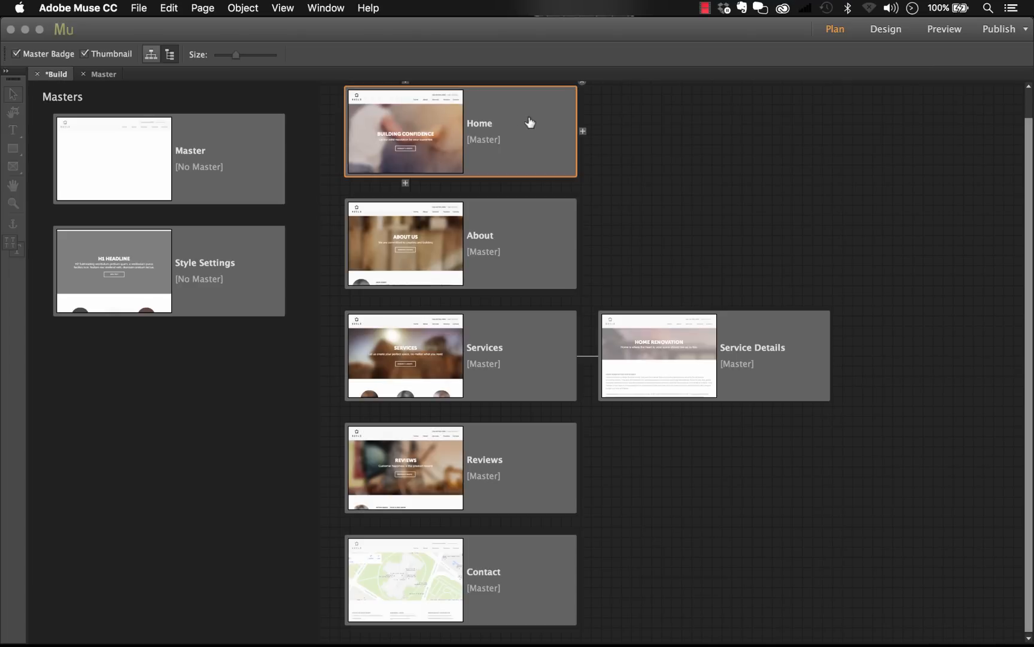
pyautogui.click(530, 122)
pyautogui.doubleClick(535, 103)
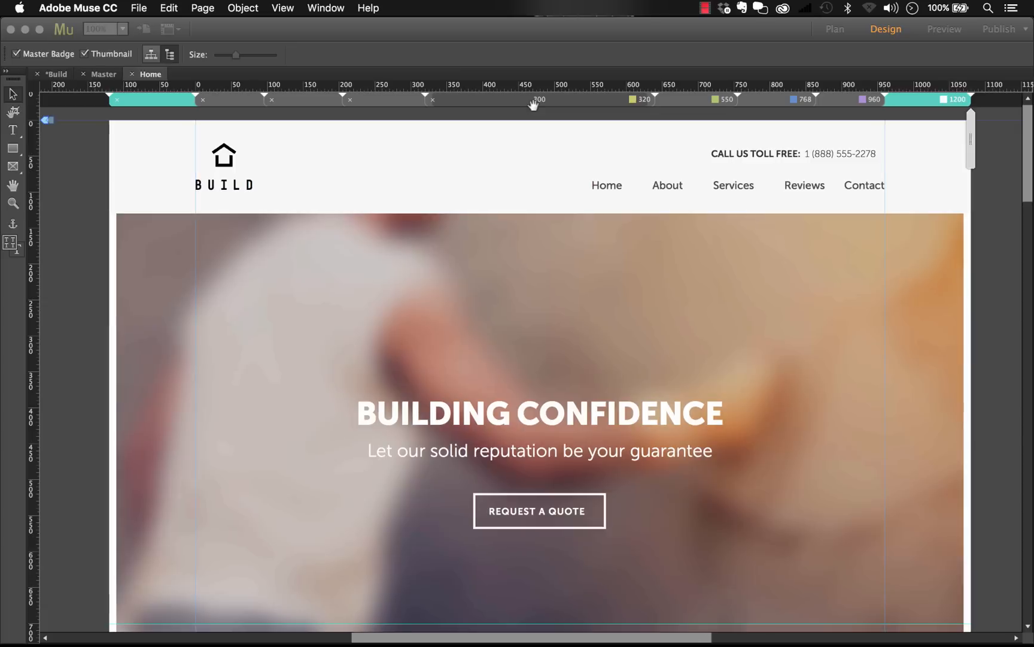
pyautogui.moveTo(820, 136); pyautogui.dragTo(747, 132)
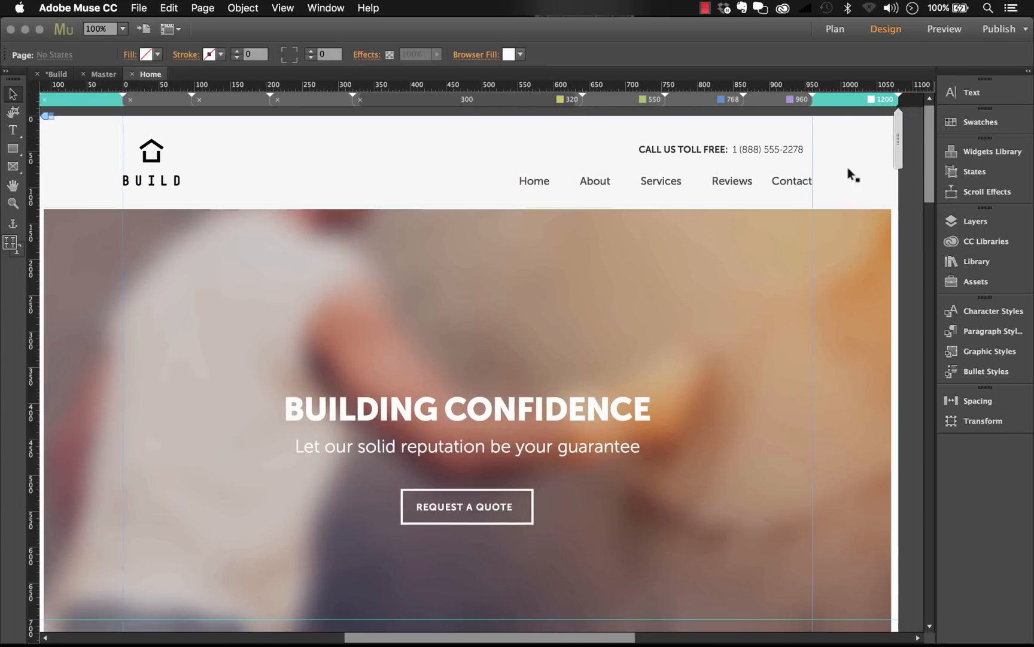
# Compare the Home page's header and hero section at the 960, 768 and 550 breakpoints.
pyautogui.click(781, 99)
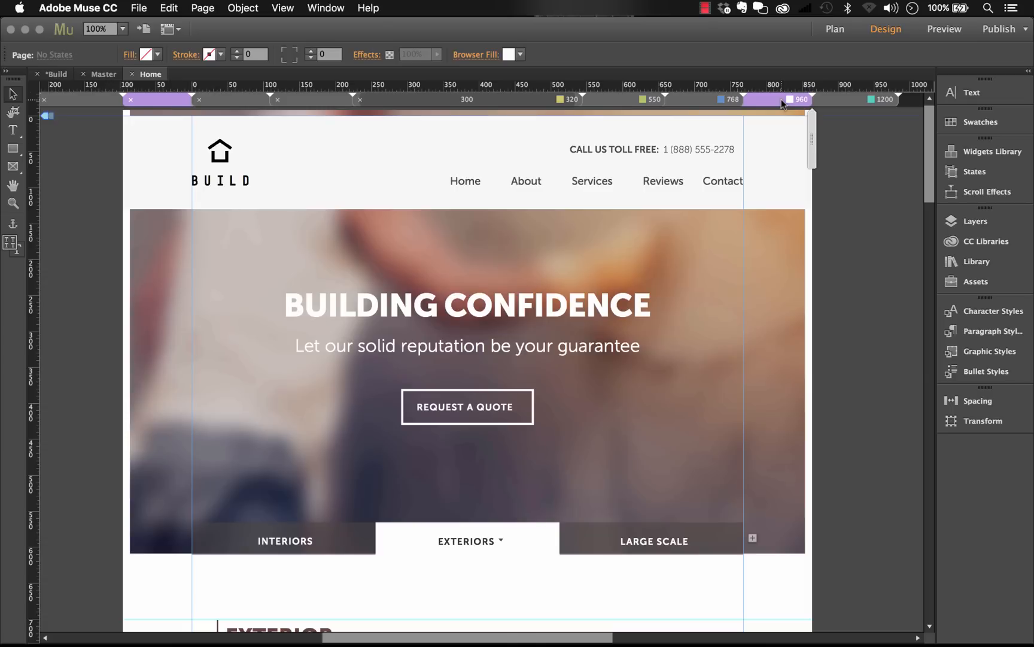
pyautogui.click(717, 100)
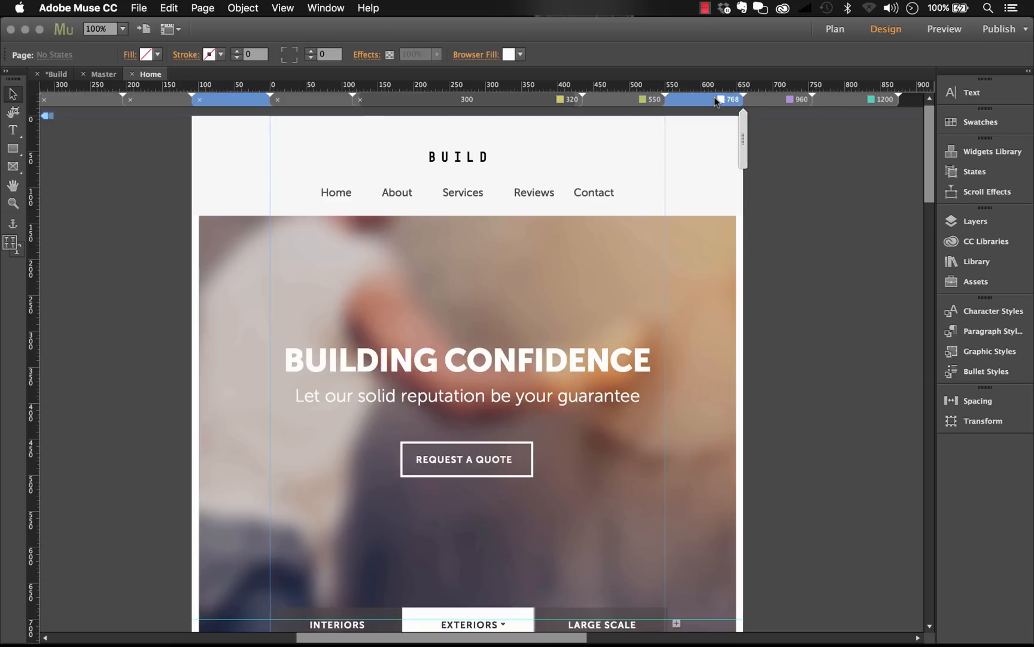
pyautogui.click(630, 100)
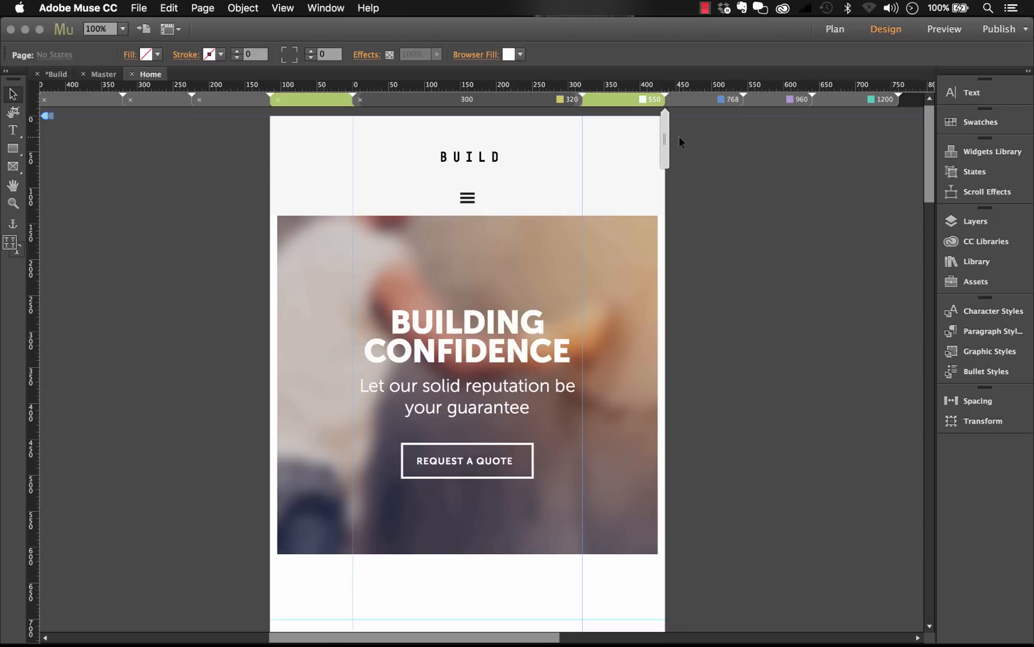
pyautogui.scroll(1, 679, 137)
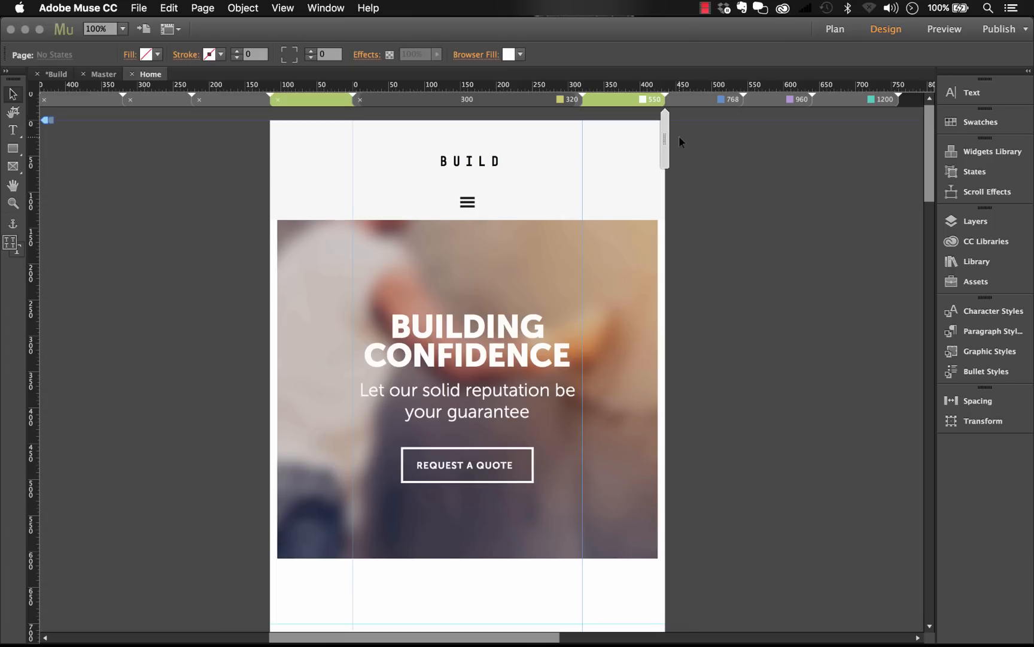
# Select part of the BUILDING CONFIDENCE headline text at the 550 breakpoint, then return to the Selection tool and deselect it.
pyautogui.click(489, 346)
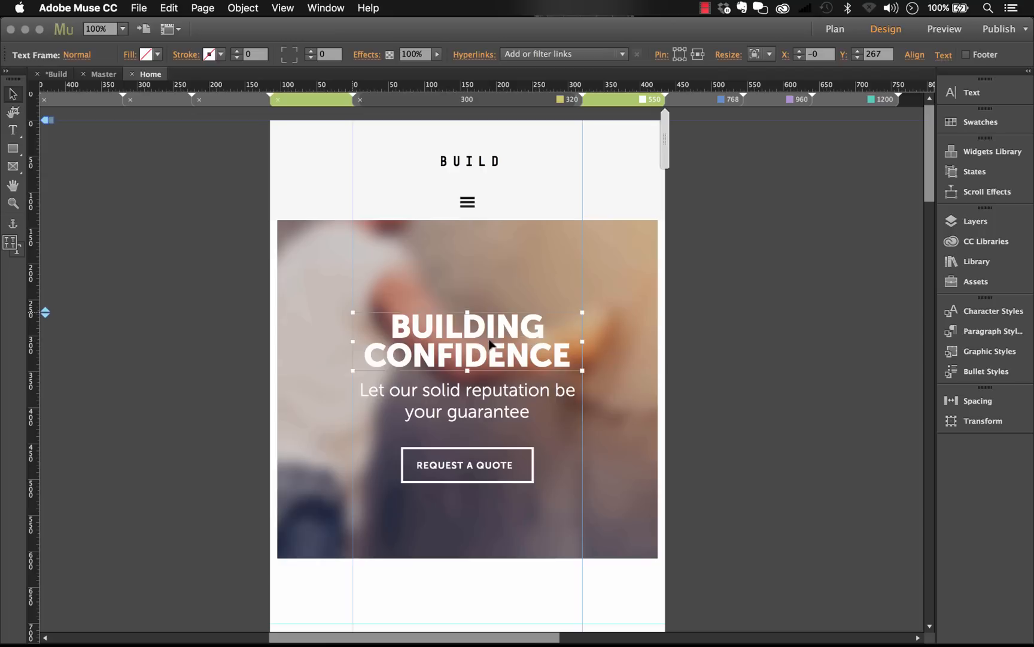
pyautogui.doubleClick(472, 319)
pyautogui.moveTo(447, 322); pyautogui.dragTo(519, 344)
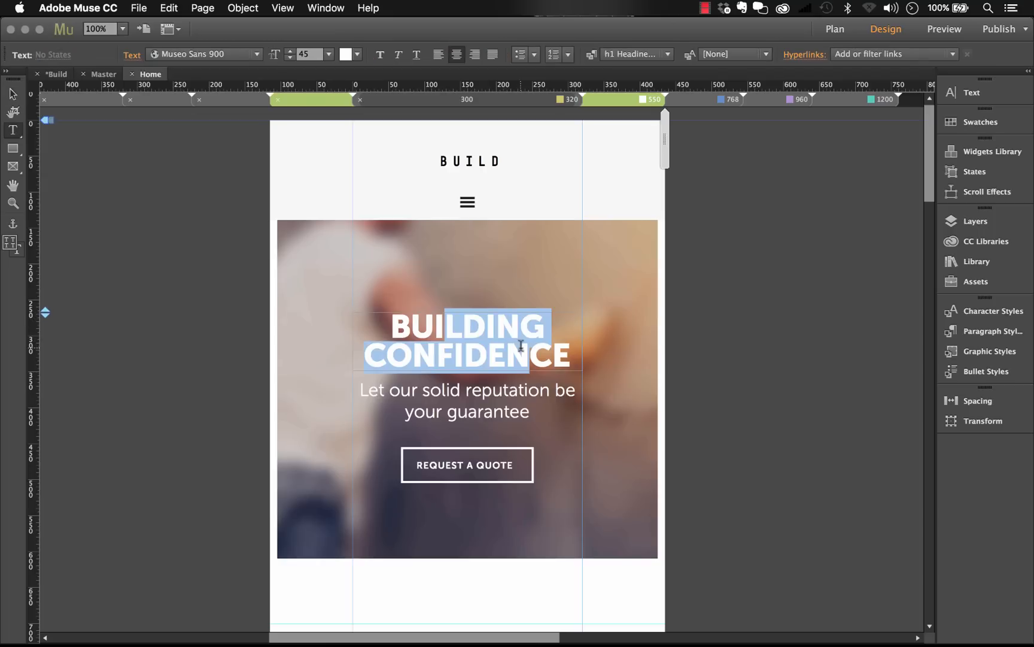
pyautogui.scroll(-3, 518, 344)
pyautogui.click(12, 94)
pyautogui.click(121, 189)
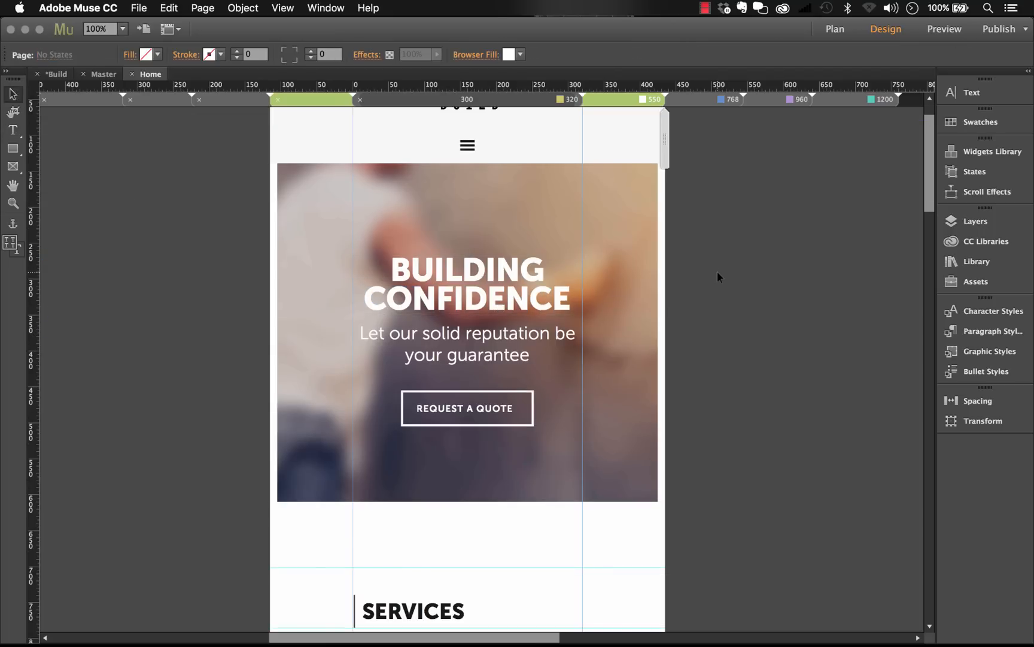
# Select the hero background rectangle and view its option for replacing the background image without applying it.
pyautogui.click(632, 238)
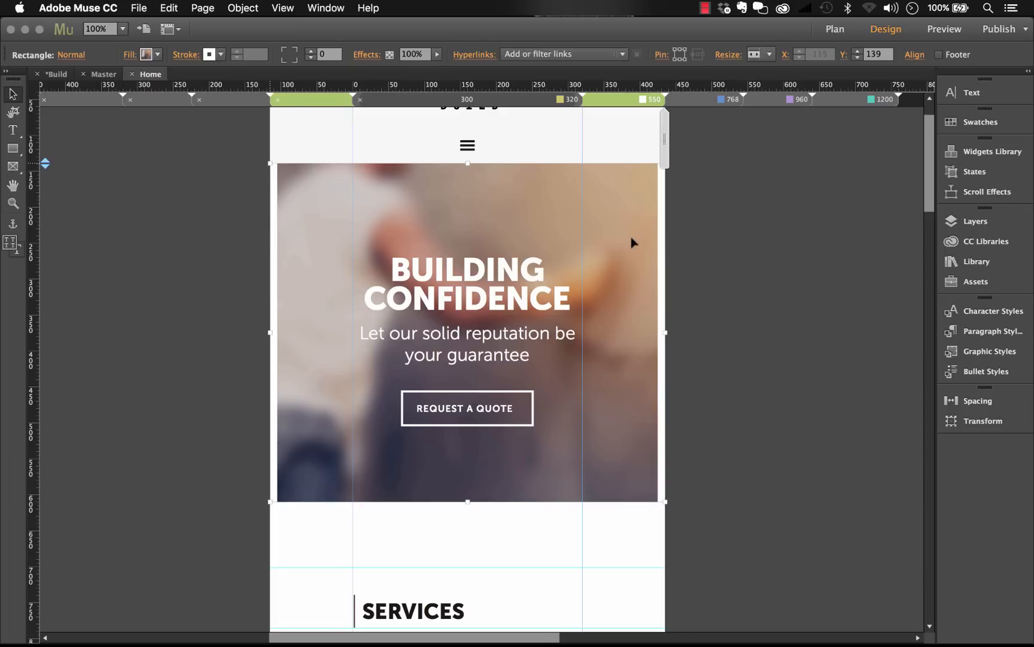
pyautogui.rightClick(621, 189)
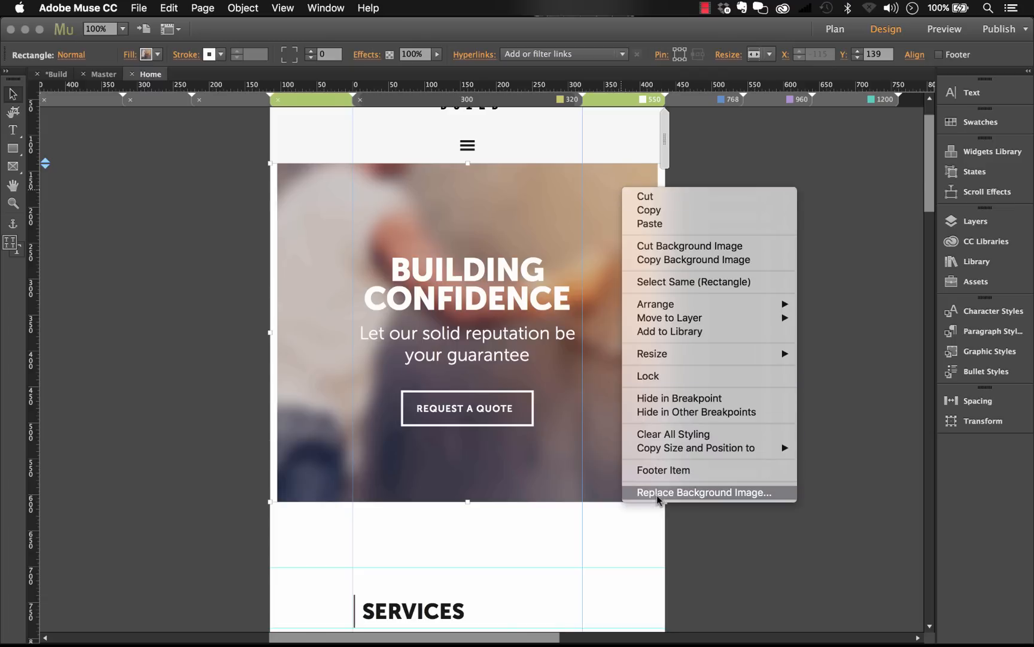
pyautogui.click(709, 550)
# Review the Home page's lower sections at the 550, 768 and 960 breakpoints, down to the three circular images.
pyautogui.scroll(-5, 689, 364)
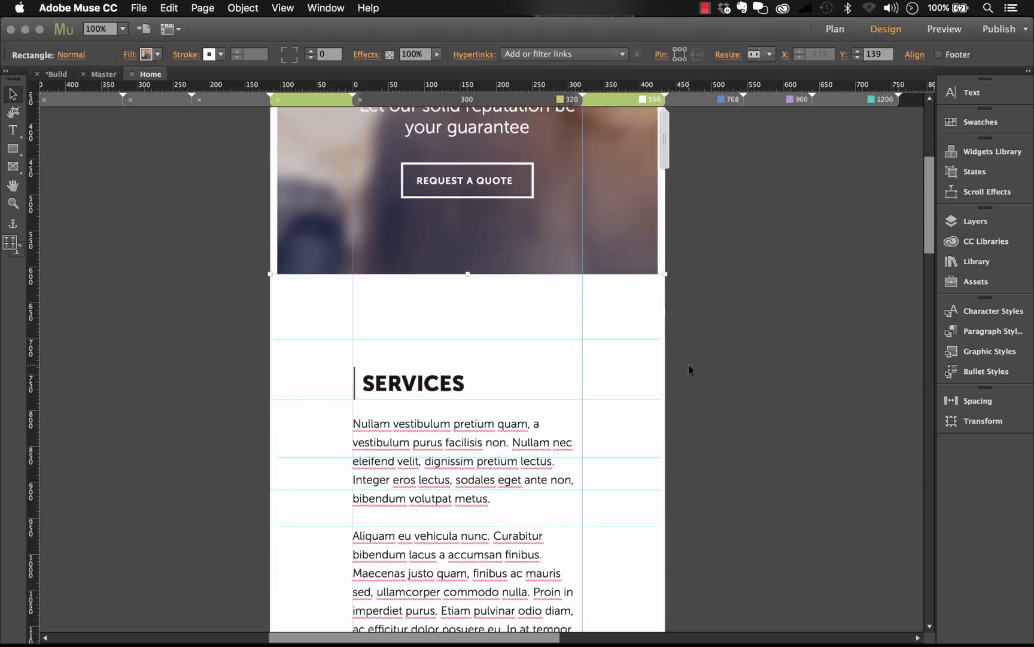
pyautogui.scroll(-5, 688, 365)
pyautogui.click(716, 99)
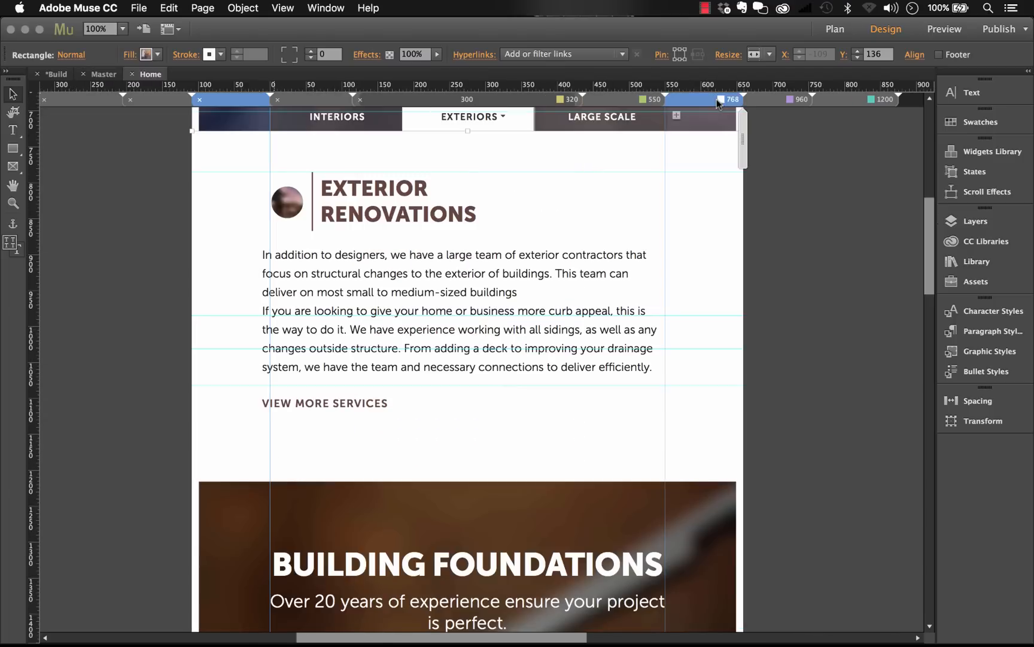
pyautogui.click(777, 99)
pyautogui.scroll(-1, 482, 352)
pyautogui.scroll(-20, 482, 352)
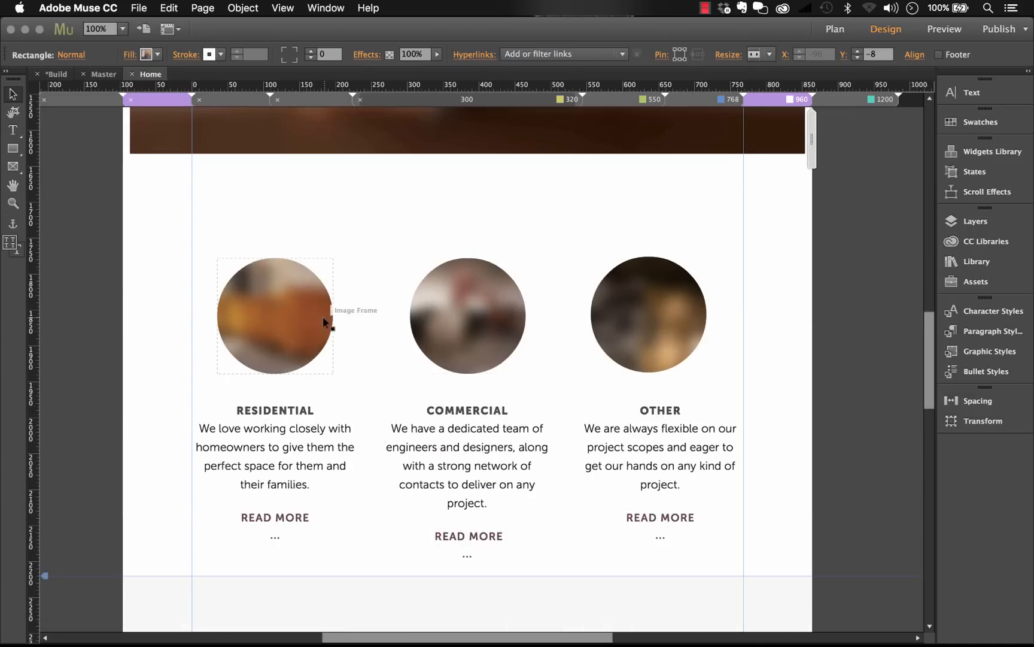
# Inspect the Residential circular image's tooltip and alternative text properties and its replacement option without changing anything.
pyautogui.click(317, 322)
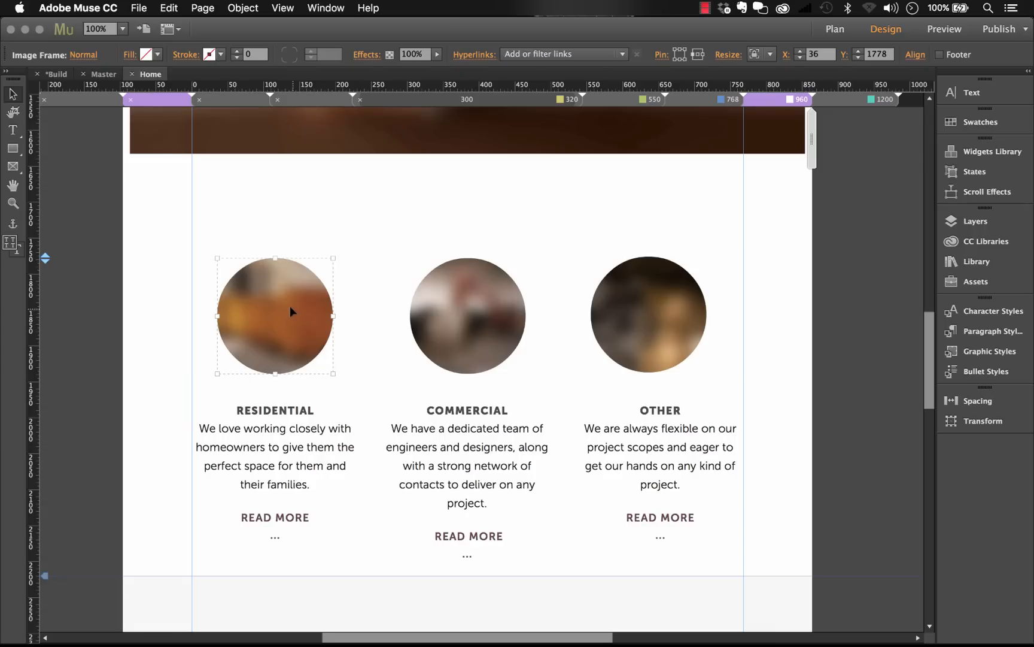
pyautogui.rightClick(292, 311)
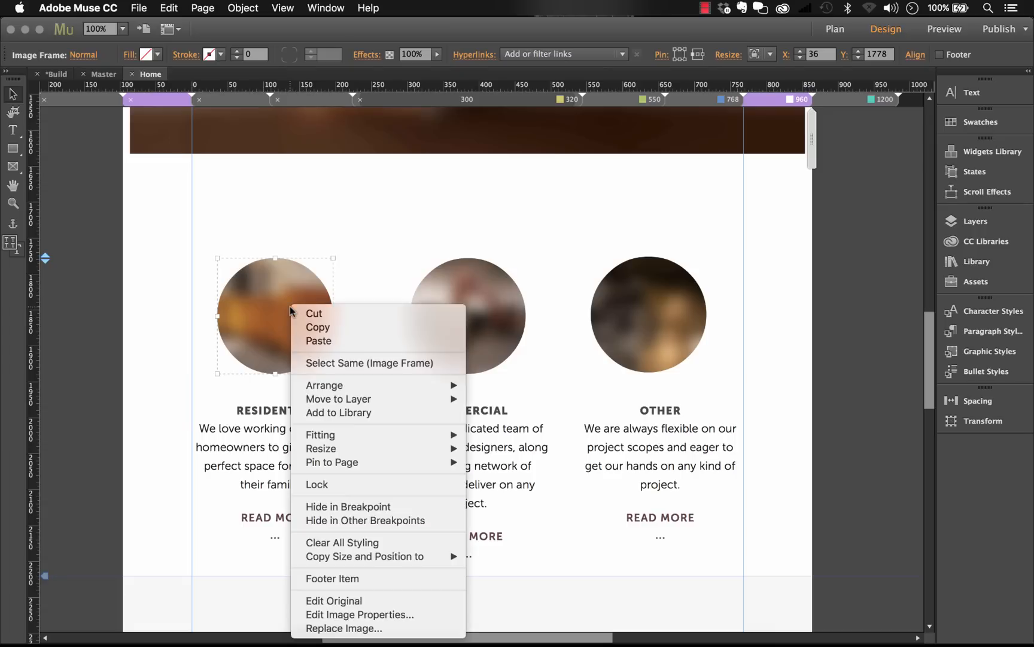
pyautogui.click(344, 616)
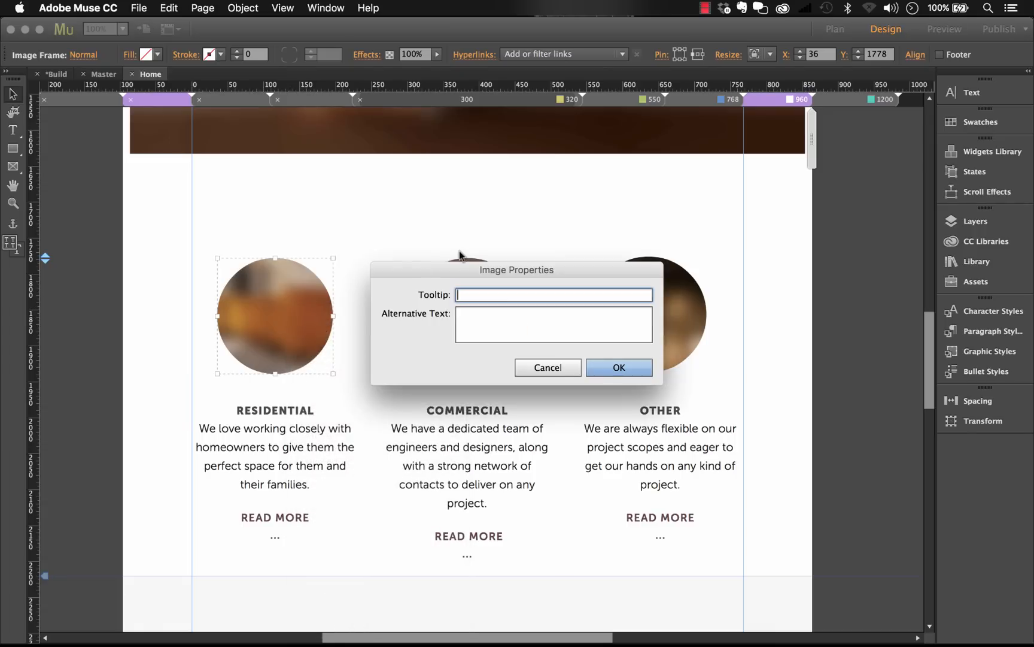
pyautogui.click(549, 367)
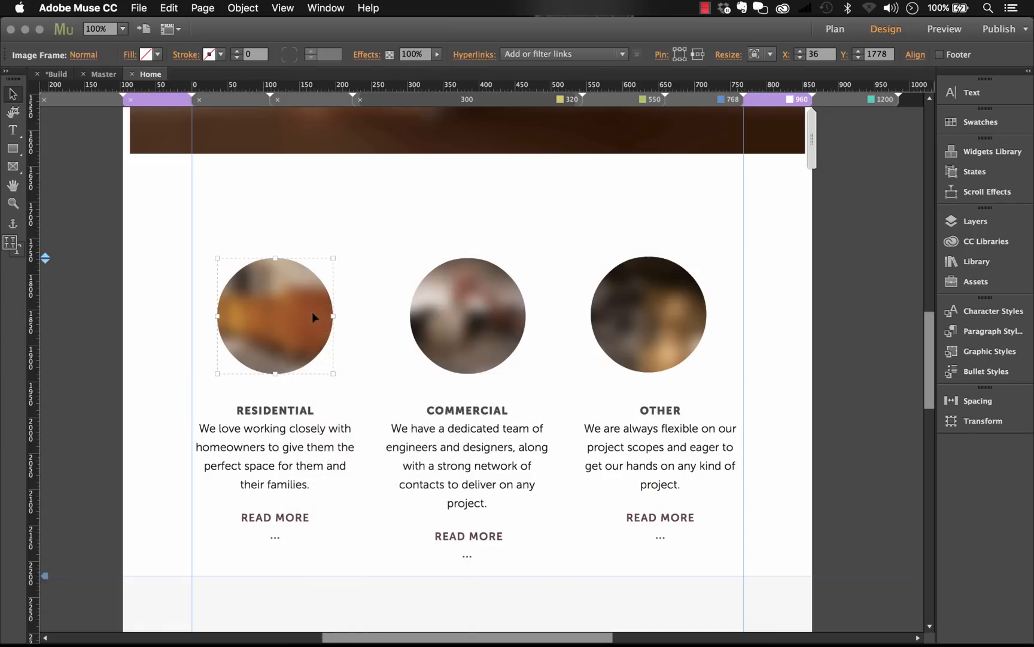
pyautogui.rightClick(280, 288)
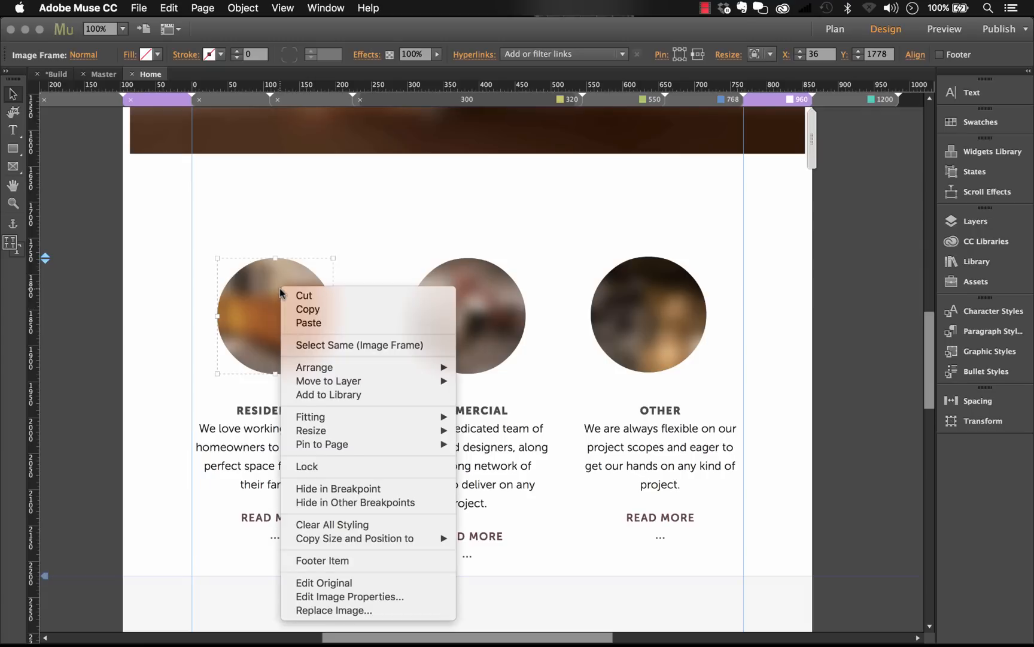
pyautogui.click(102, 323)
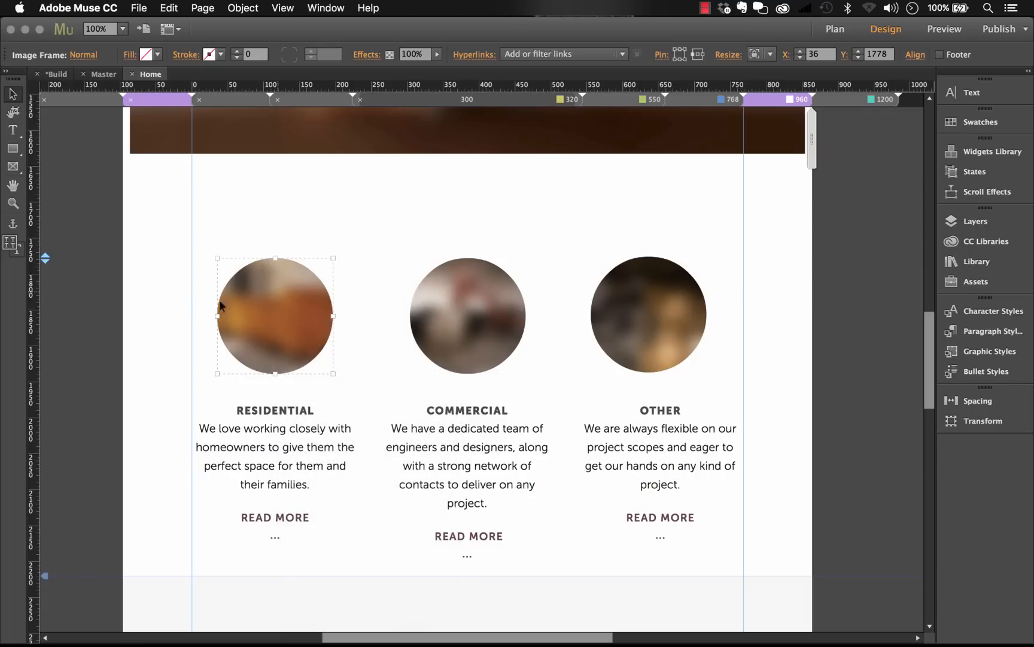
pyautogui.click(160, 296)
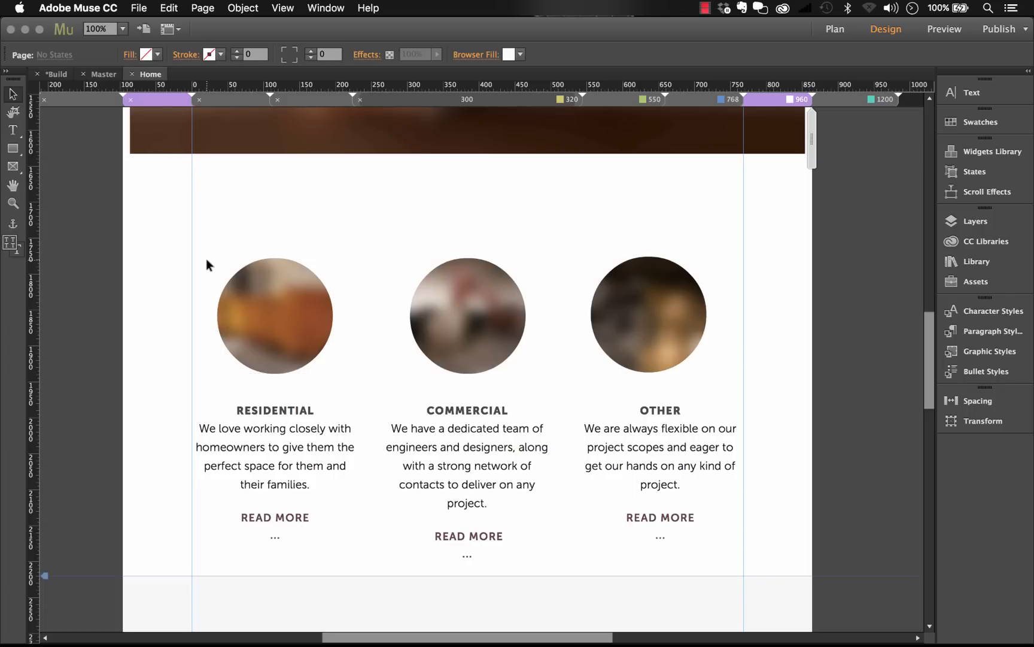
# Open the Style Settings master page from the site plan and select the whole H1 HEADLINE text.
pyautogui.click(60, 74)
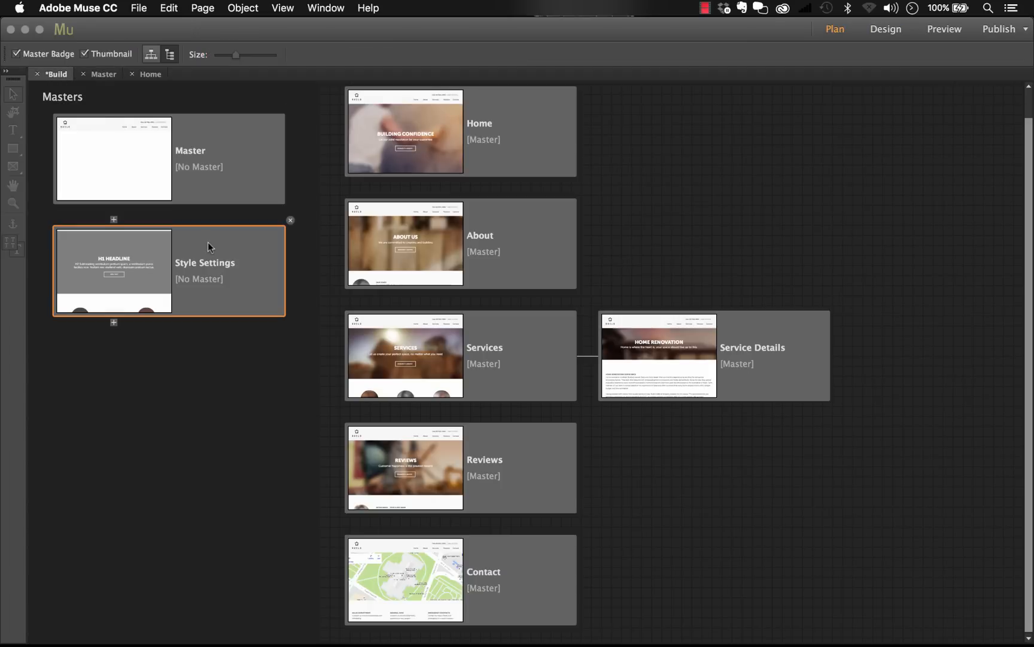
pyautogui.doubleClick(208, 242)
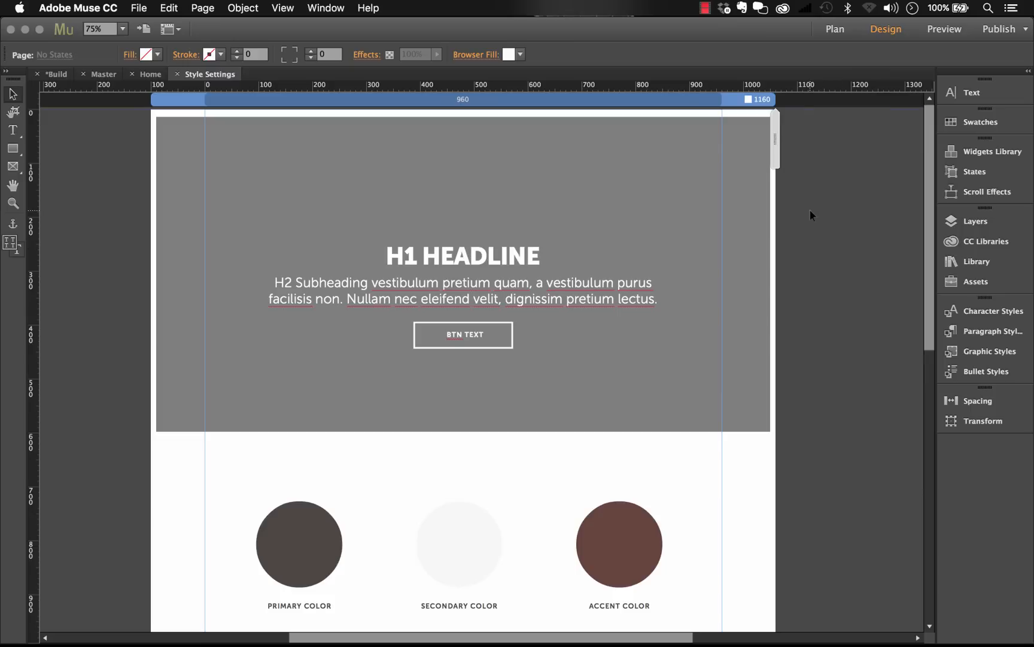
pyautogui.click(464, 256)
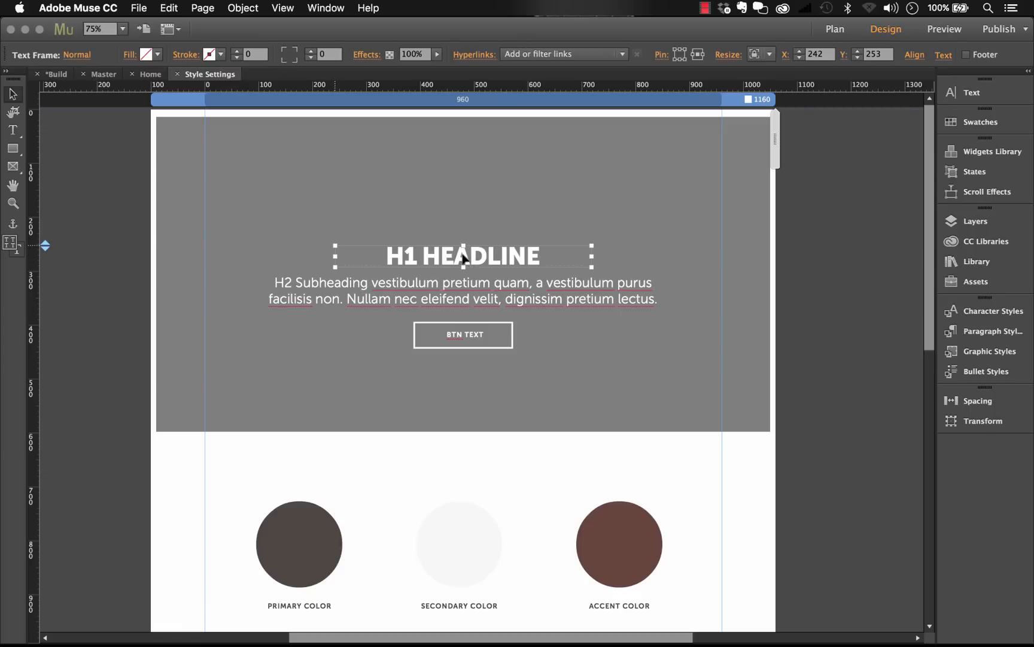
pyautogui.doubleClick(407, 258)
pyautogui.moveTo(387, 256); pyautogui.dragTo(542, 257)
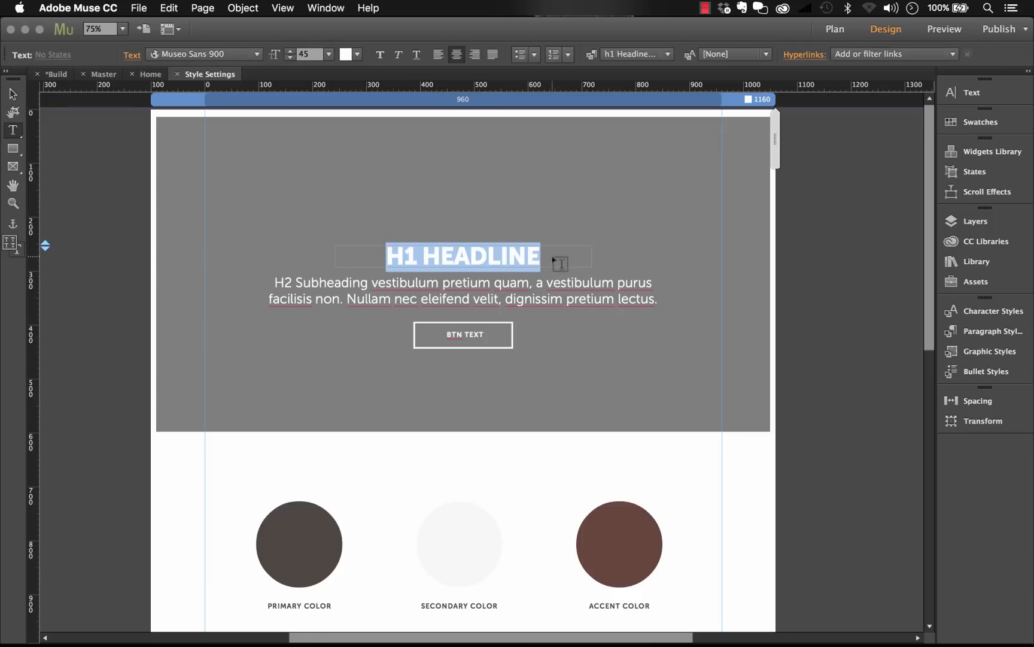
# Change the H1 headline's font to Helvetica and its size to 46.
pyautogui.click(972, 93)
pyautogui.click(883, 105)
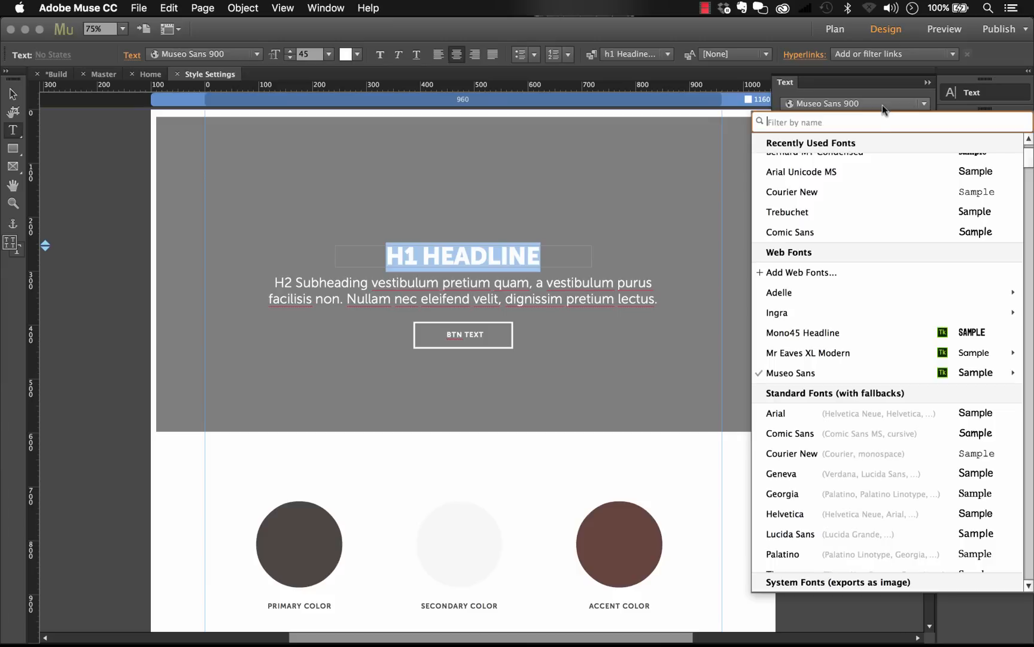
pyautogui.scroll(3, 813, 246)
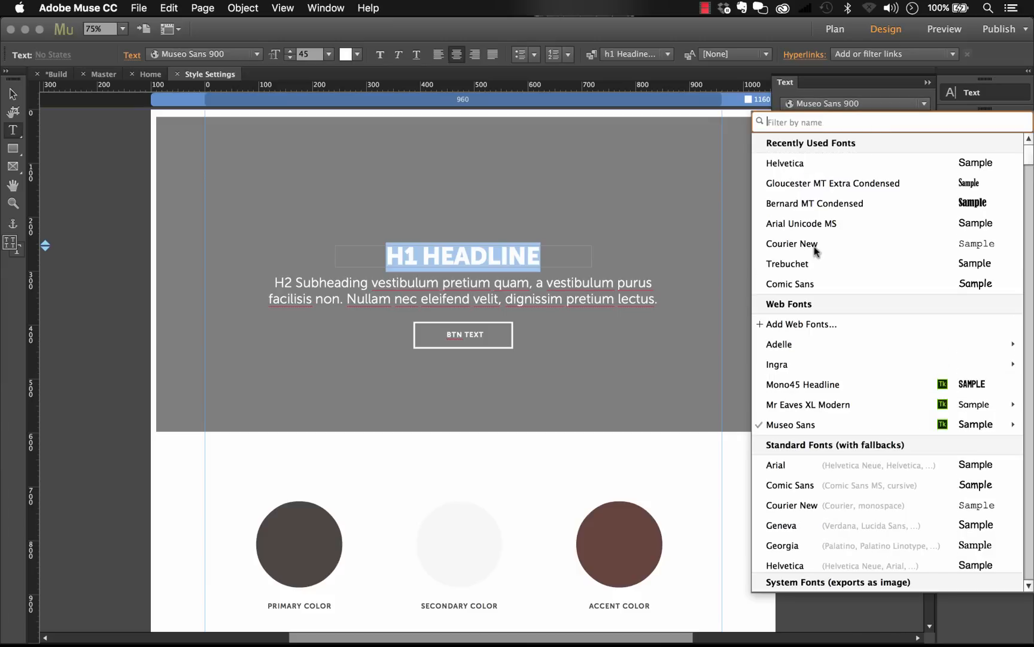
pyautogui.click(786, 162)
pyautogui.click(802, 124)
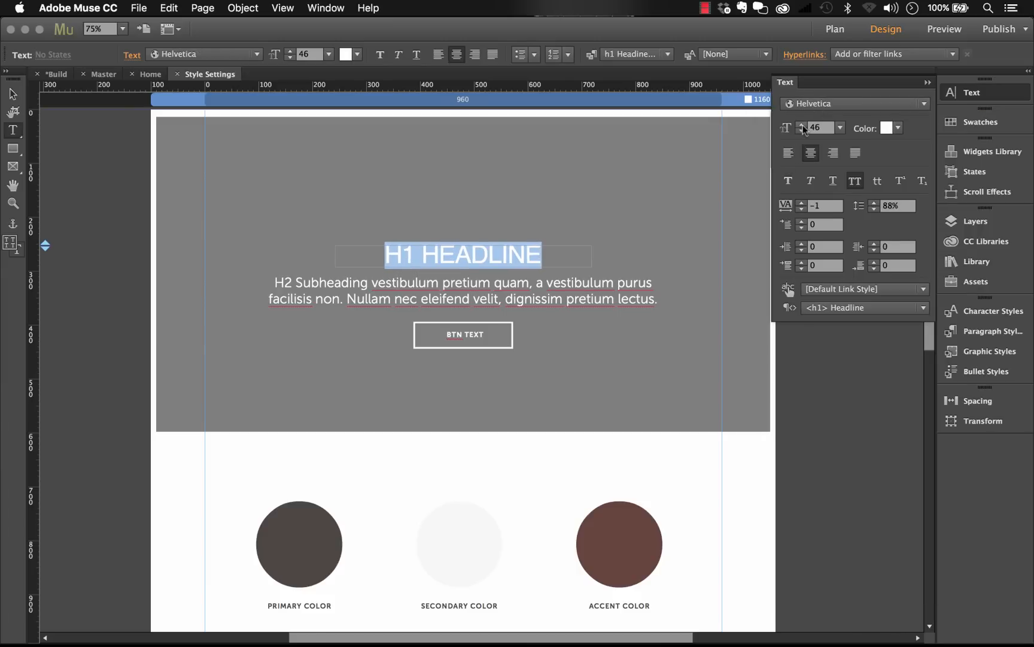
# Redefine the h1 Headine-White paragraph style from the modified H1 HEADLINE text.
pyautogui.click(12, 96)
pyautogui.doubleClick(509, 257)
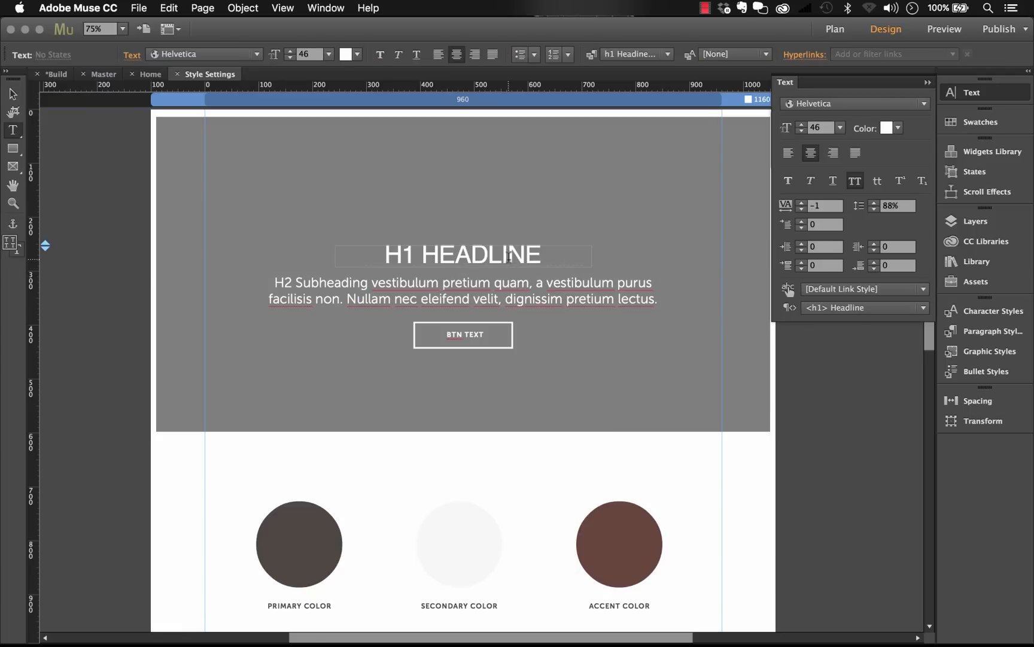
pyautogui.tripleClick(509, 257)
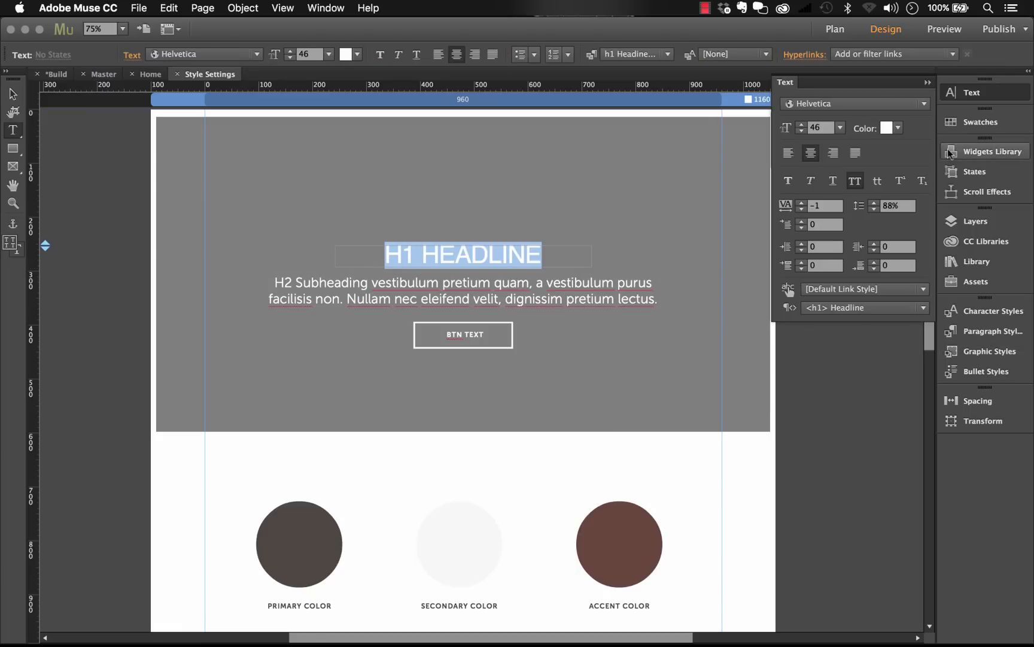
pyautogui.click(928, 82)
pyautogui.click(989, 331)
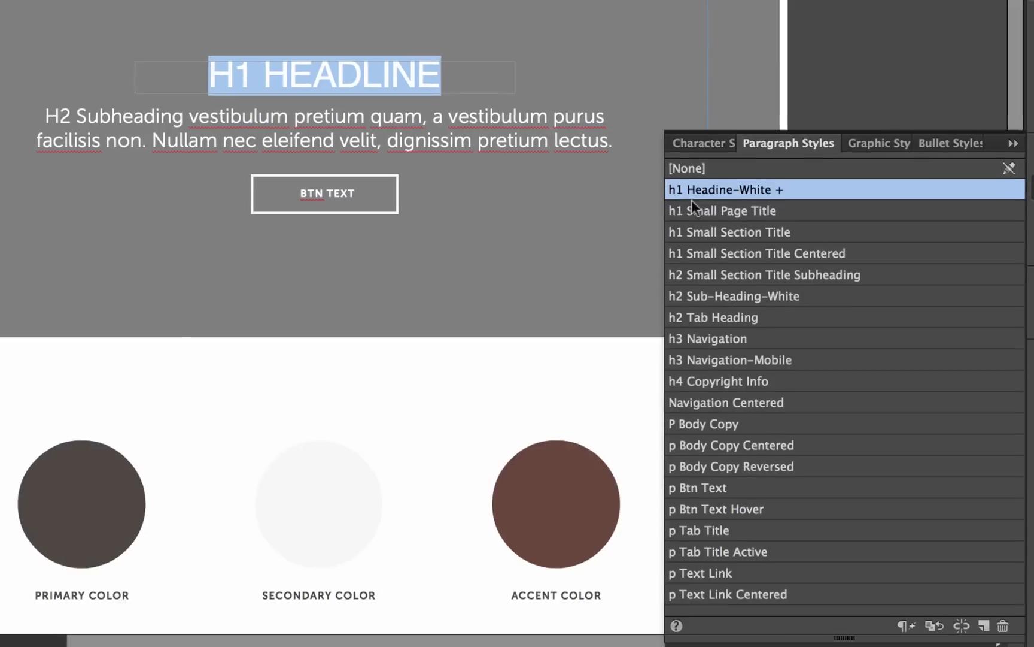
pyautogui.moveTo(717, 335)
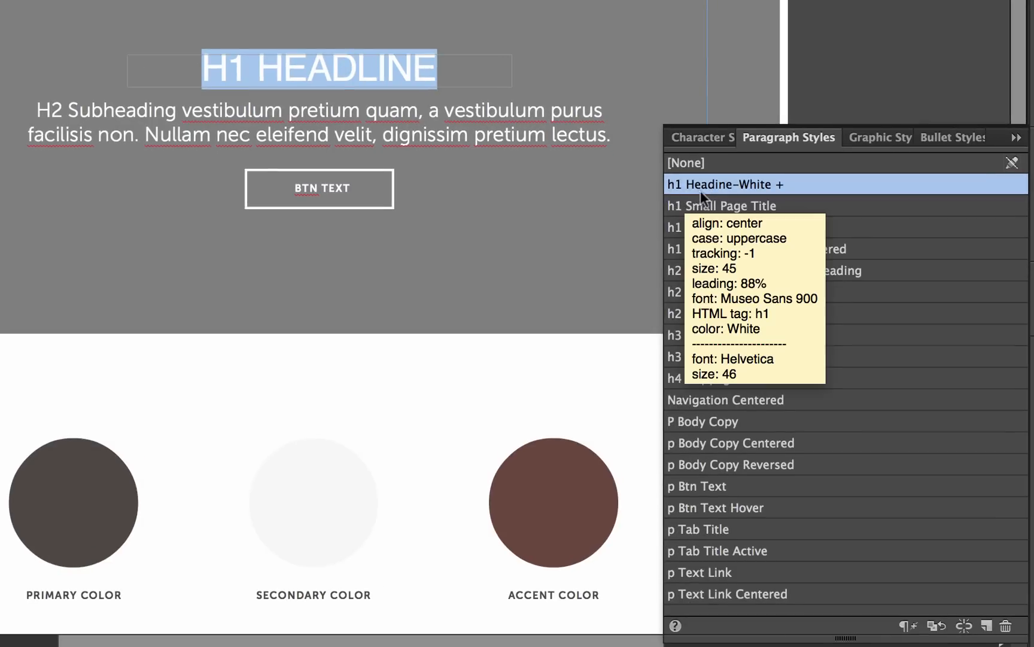
pyautogui.rightClick(739, 185)
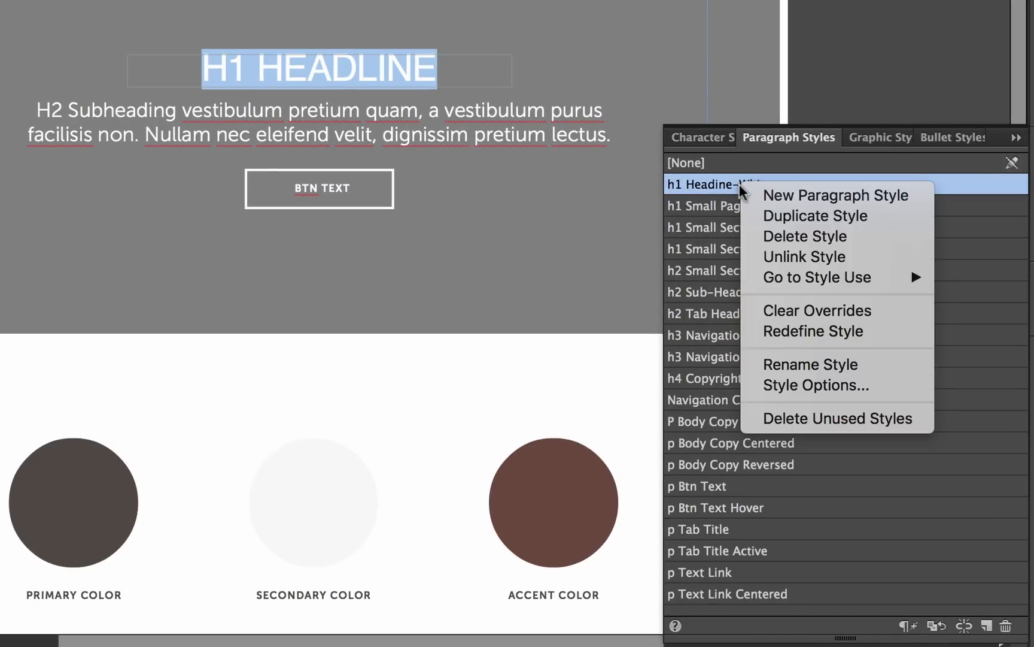
pyautogui.click(810, 336)
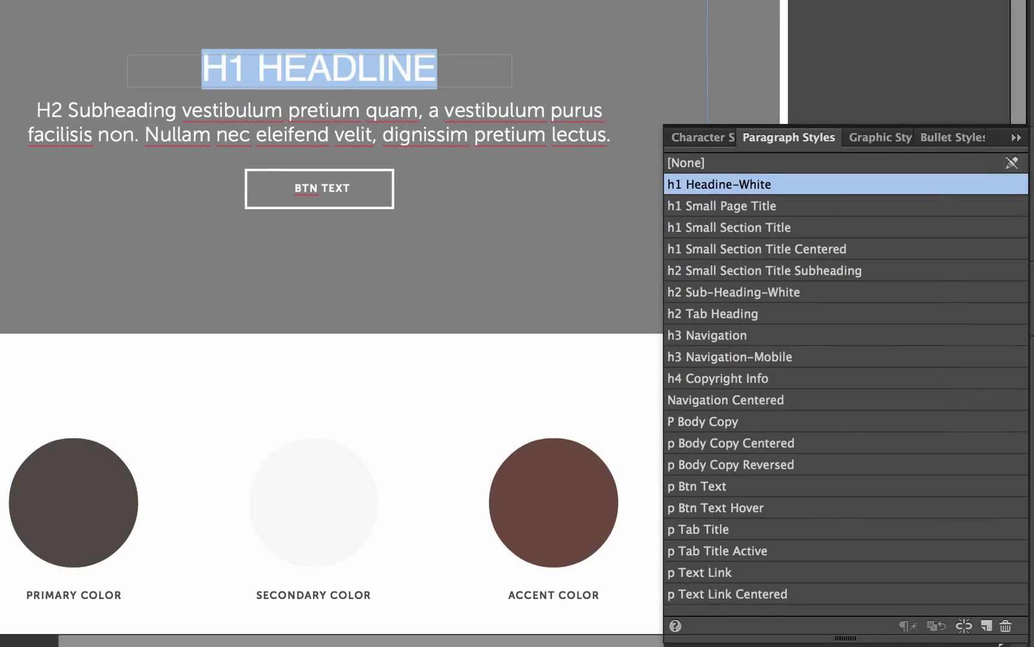
pyautogui.click(13, 94)
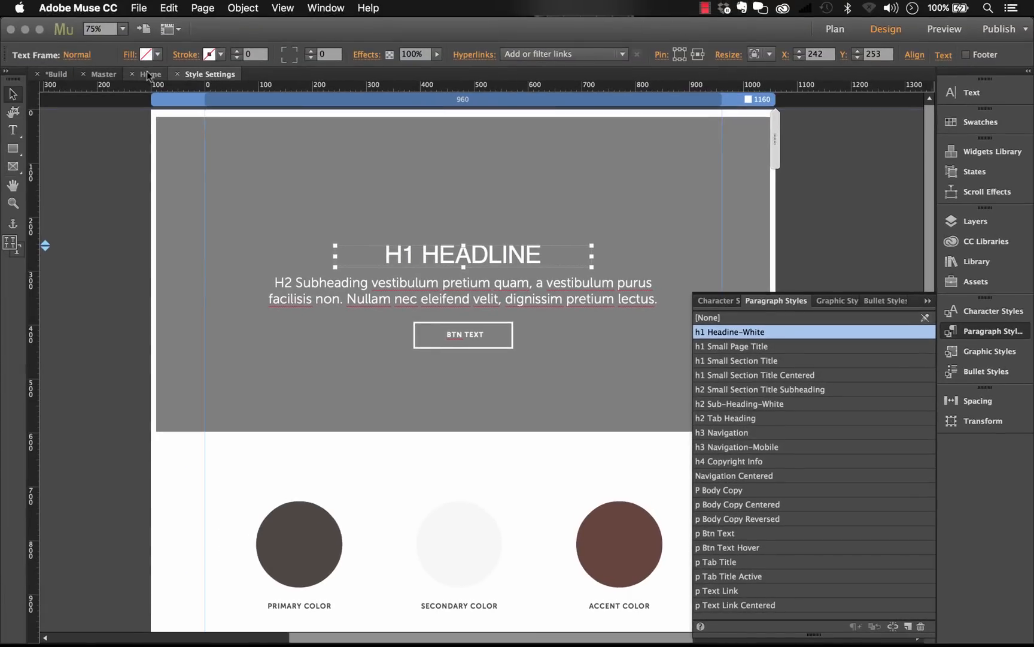
# Check the redefined headline style on the Home page's BUILDING FOUNDATIONS title.
pyautogui.click(148, 73)
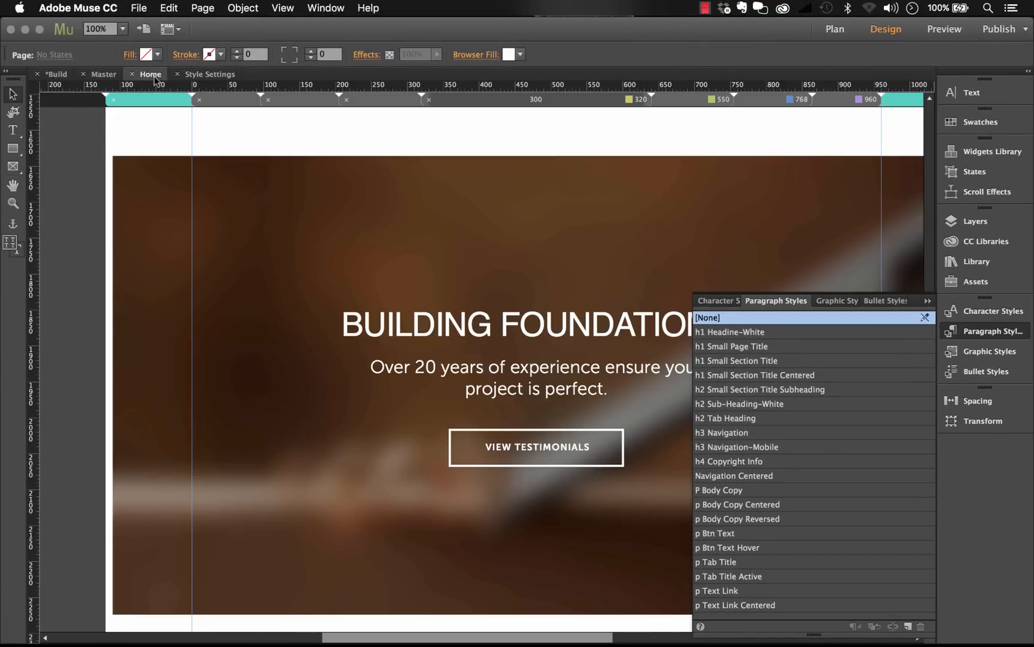
pyautogui.click(932, 302)
pyautogui.click(584, 318)
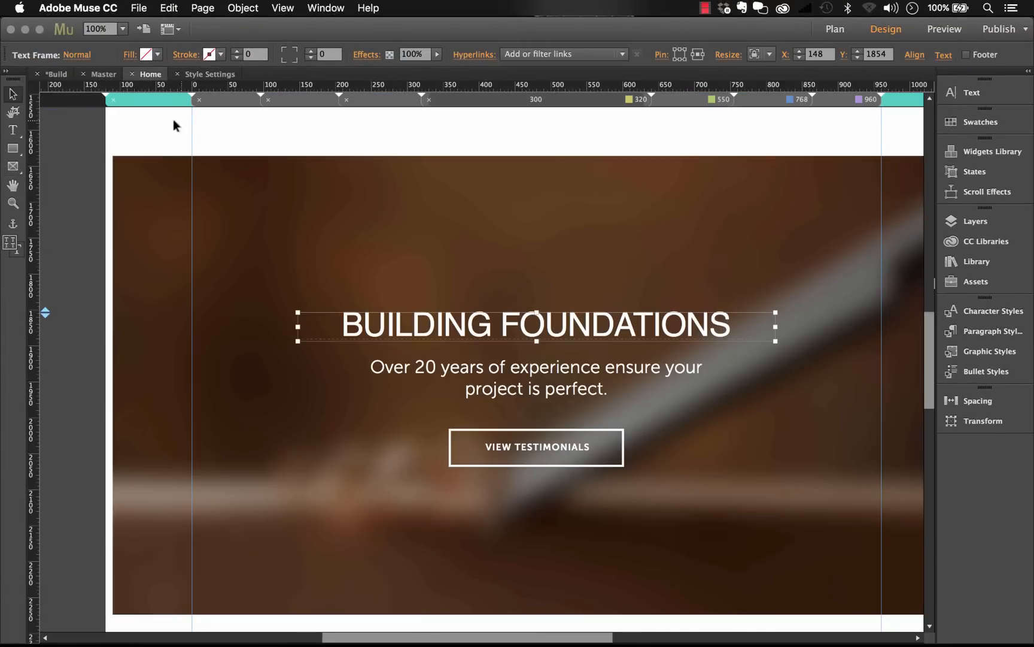
# Return to the site plan and open the Style Settings master page again.
pyautogui.click(57, 74)
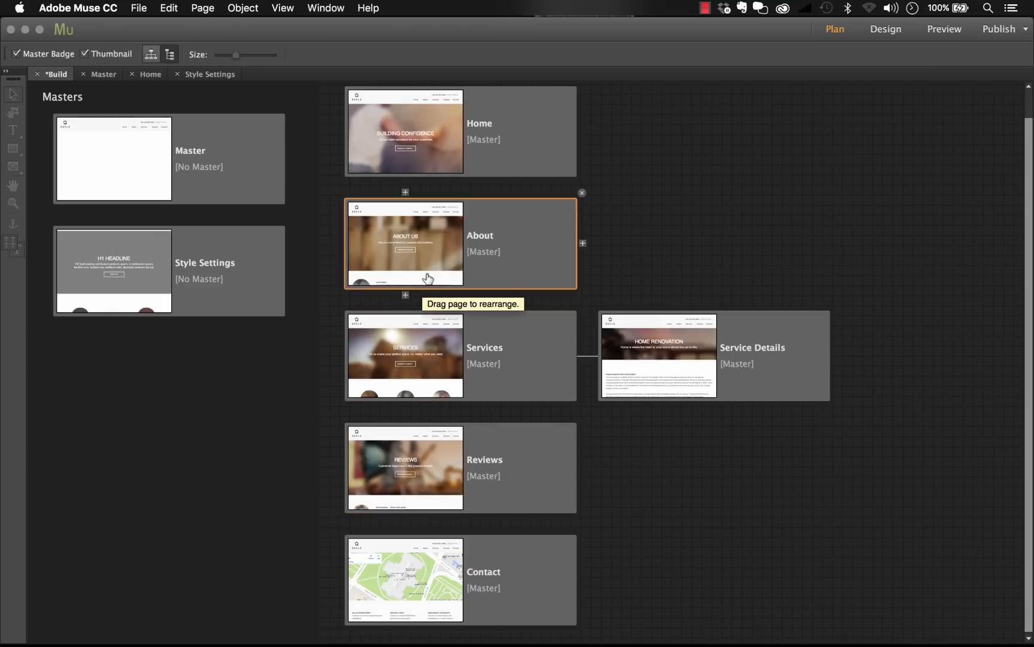
pyautogui.doubleClick(262, 262)
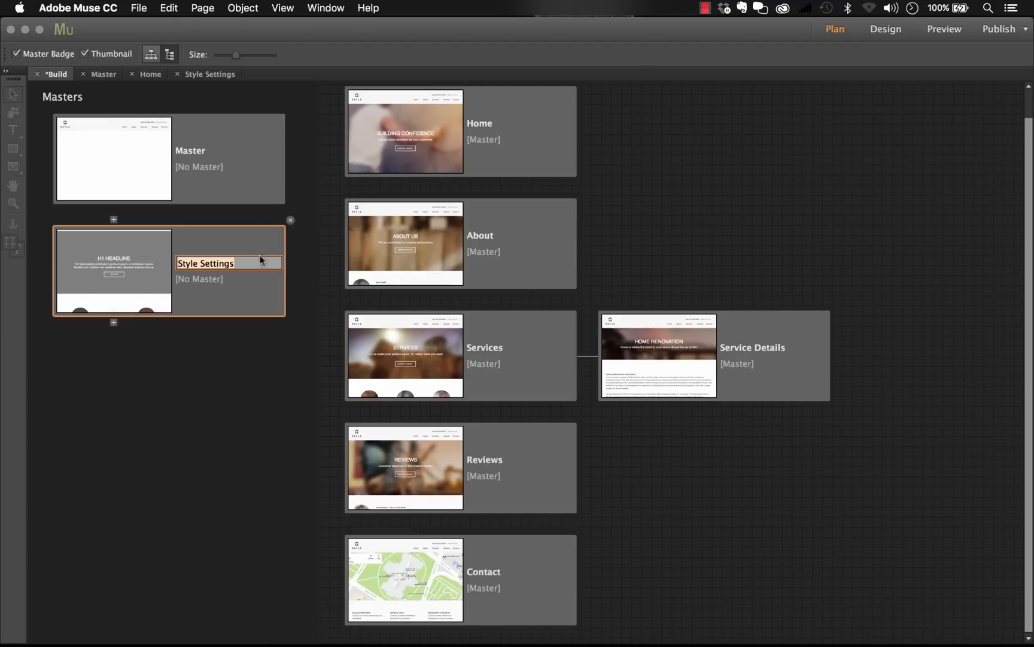
pyautogui.press('Return')
pyautogui.doubleClick(248, 237)
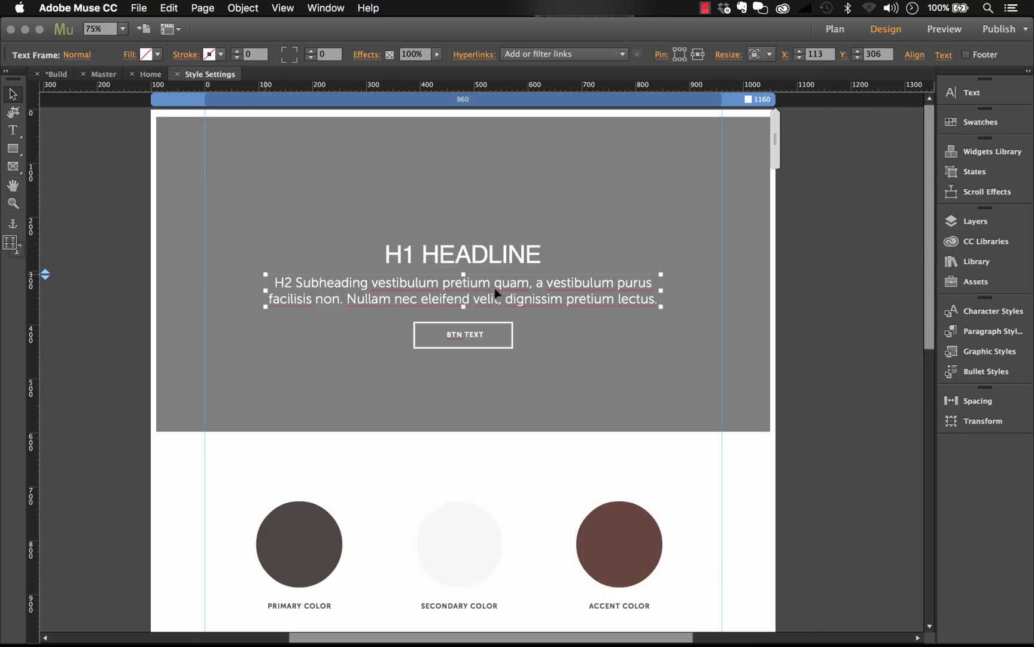
# Try changing the Primary swatch used by the PRIMARY COLOR circle to black.
pyautogui.scroll(-8, 494, 289)
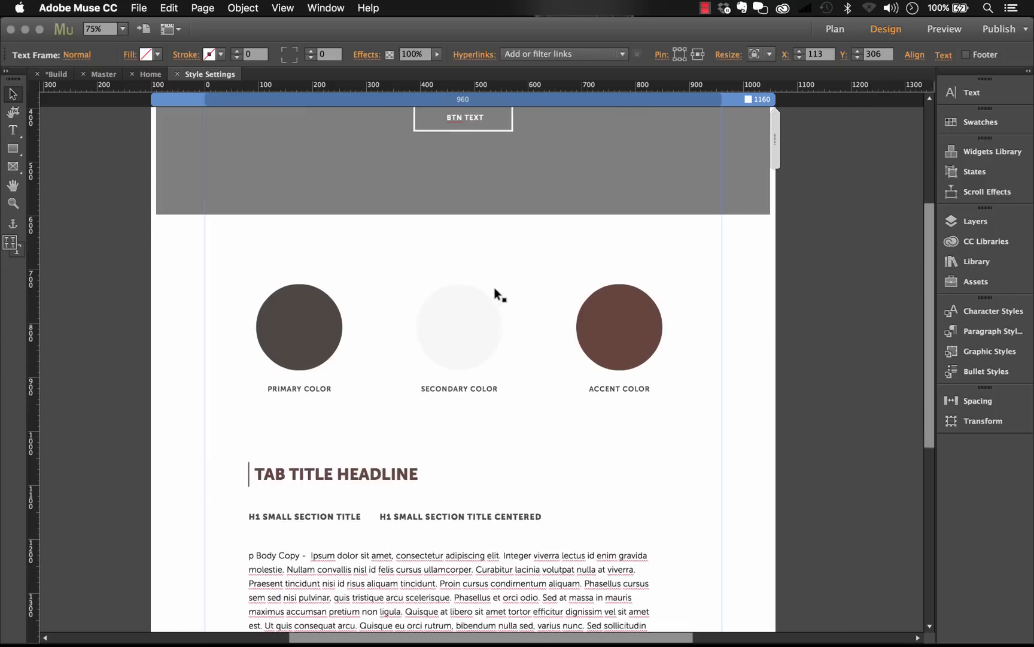
pyautogui.click(310, 307)
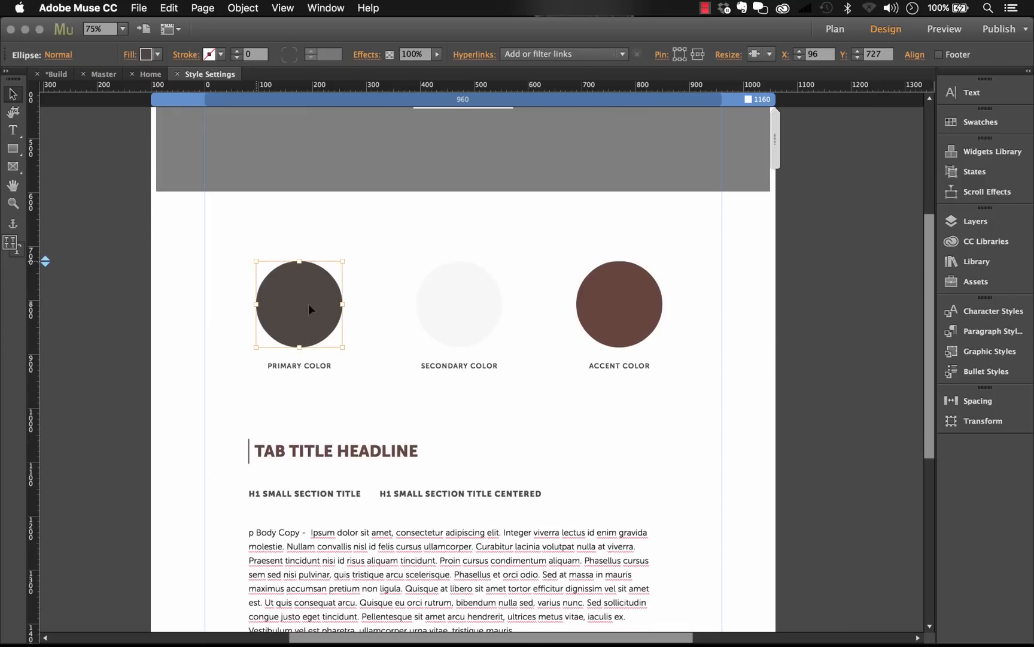
pyautogui.click(980, 120)
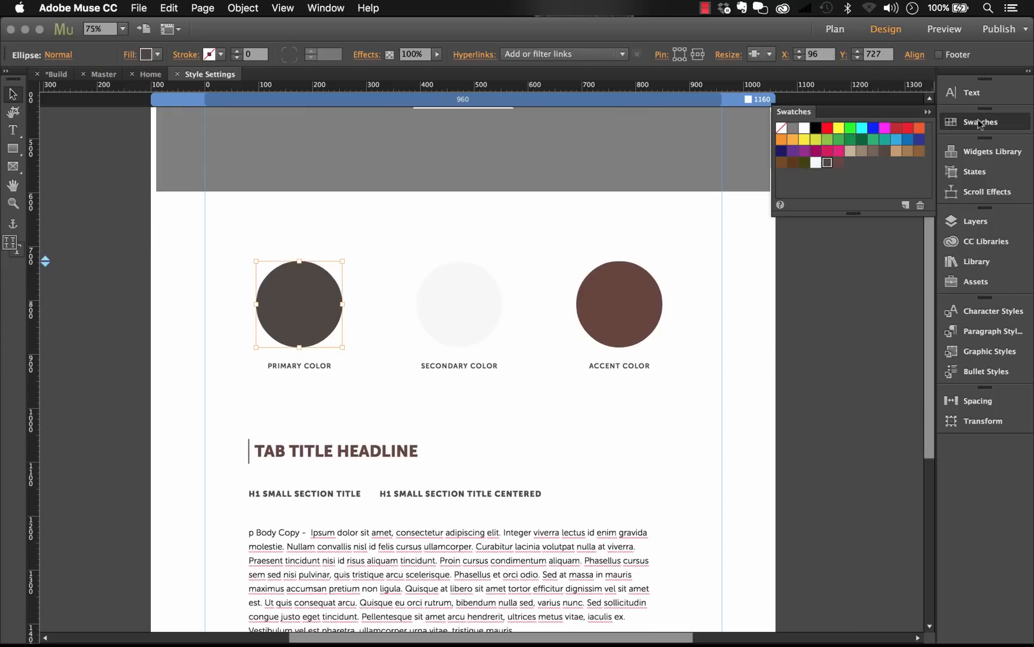
pyautogui.doubleClick(827, 162)
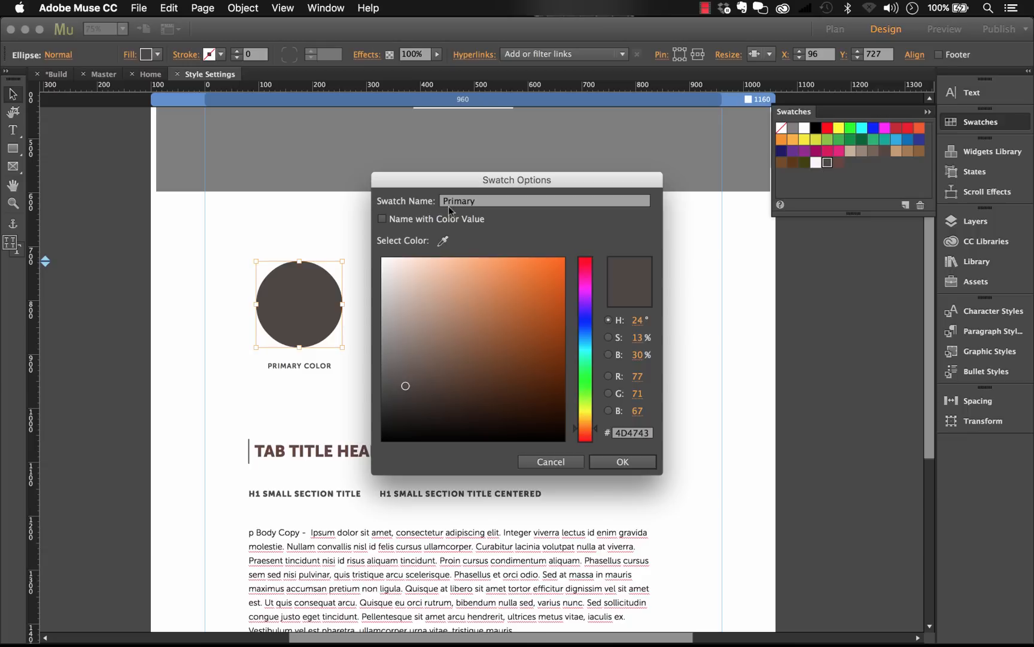
pyautogui.click(488, 395)
pyautogui.moveTo(488, 395); pyautogui.dragTo(562, 442)
pyautogui.click(623, 462)
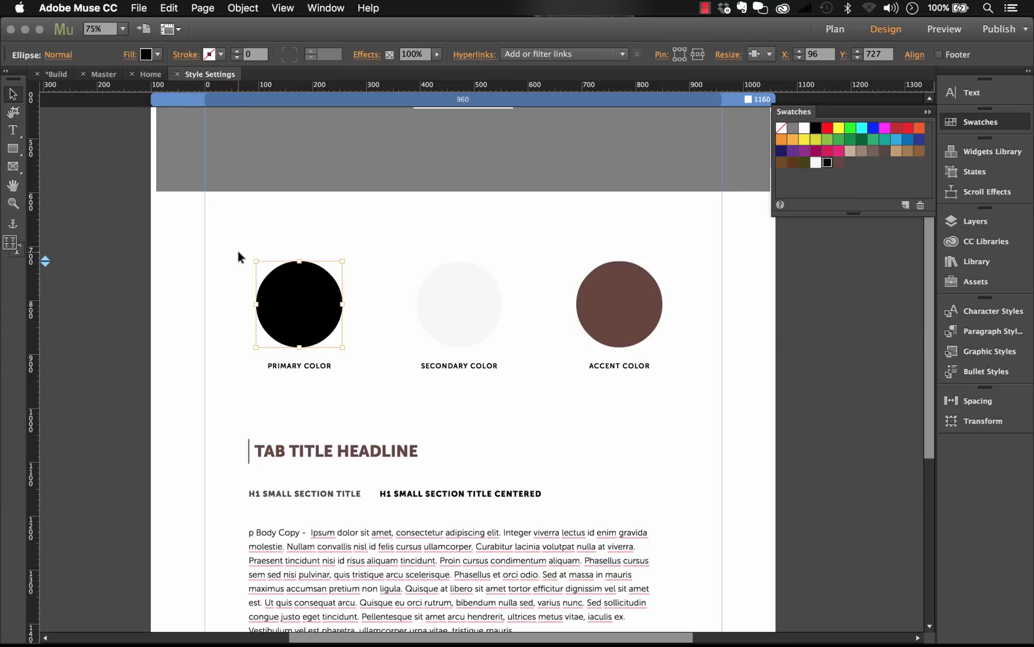
# Review the title, body copy and hyperlink styles lower on the Style Settings page and return to the site plan.
pyautogui.scroll(-10, 274, 238)
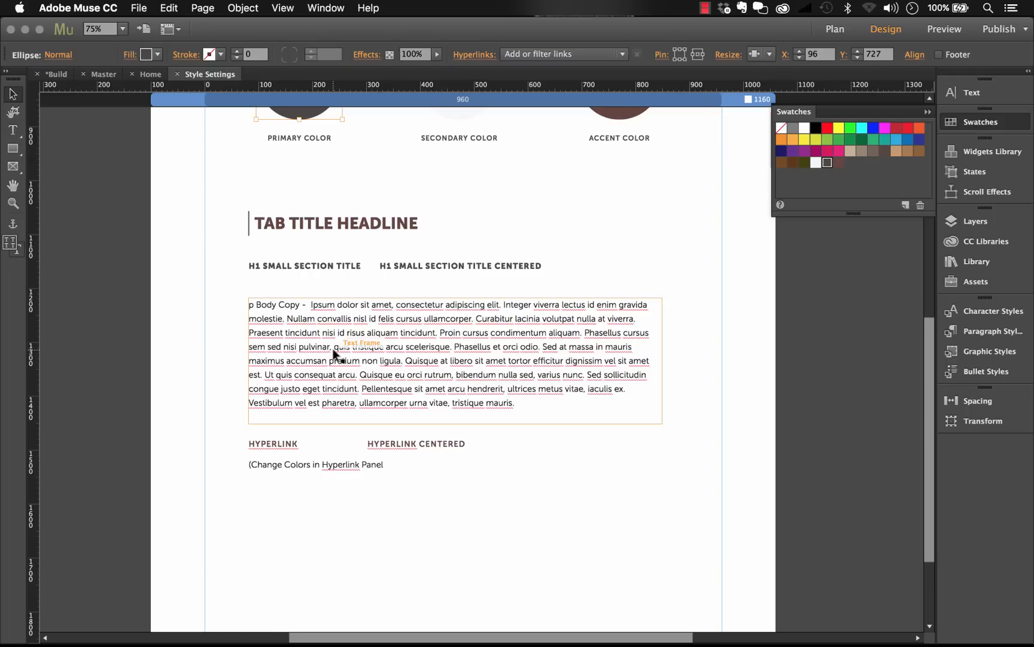
pyautogui.press('super+m')
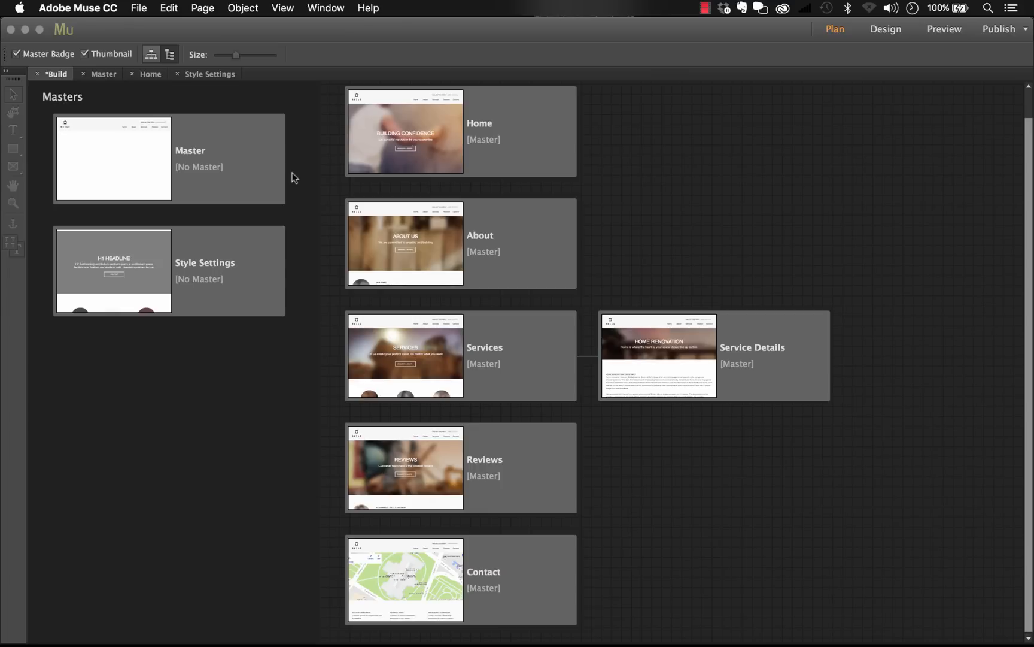